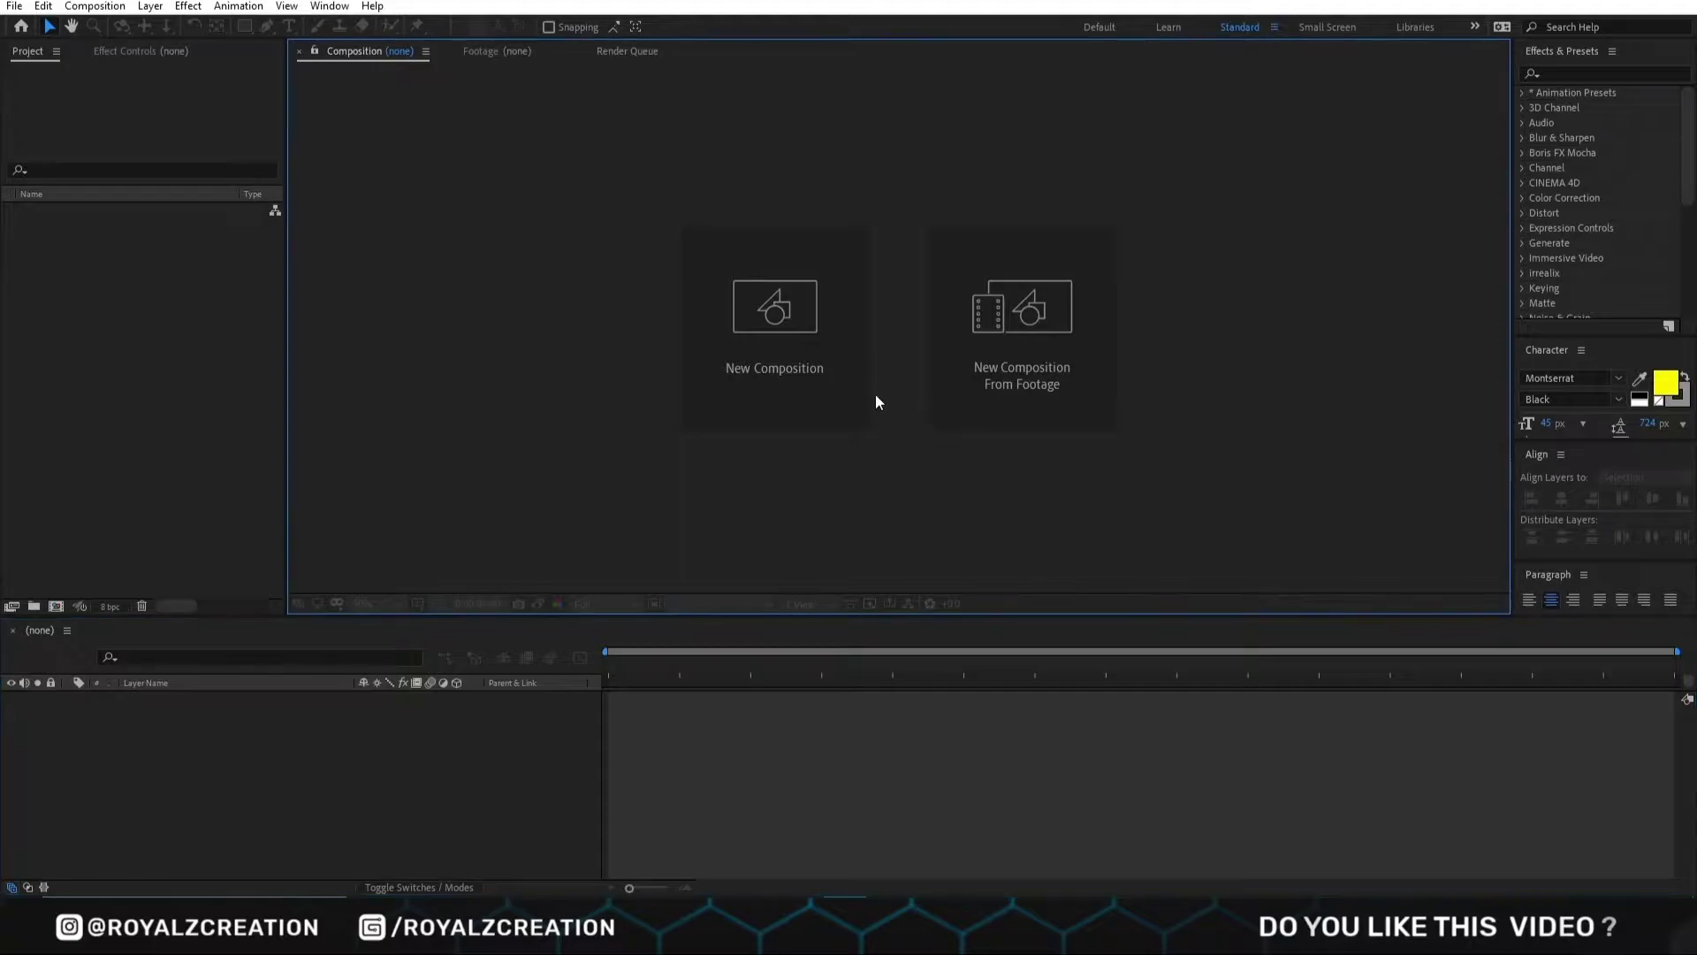
# - Create a 580×60 composition named 'text'
pyautogui.click(836, 398)
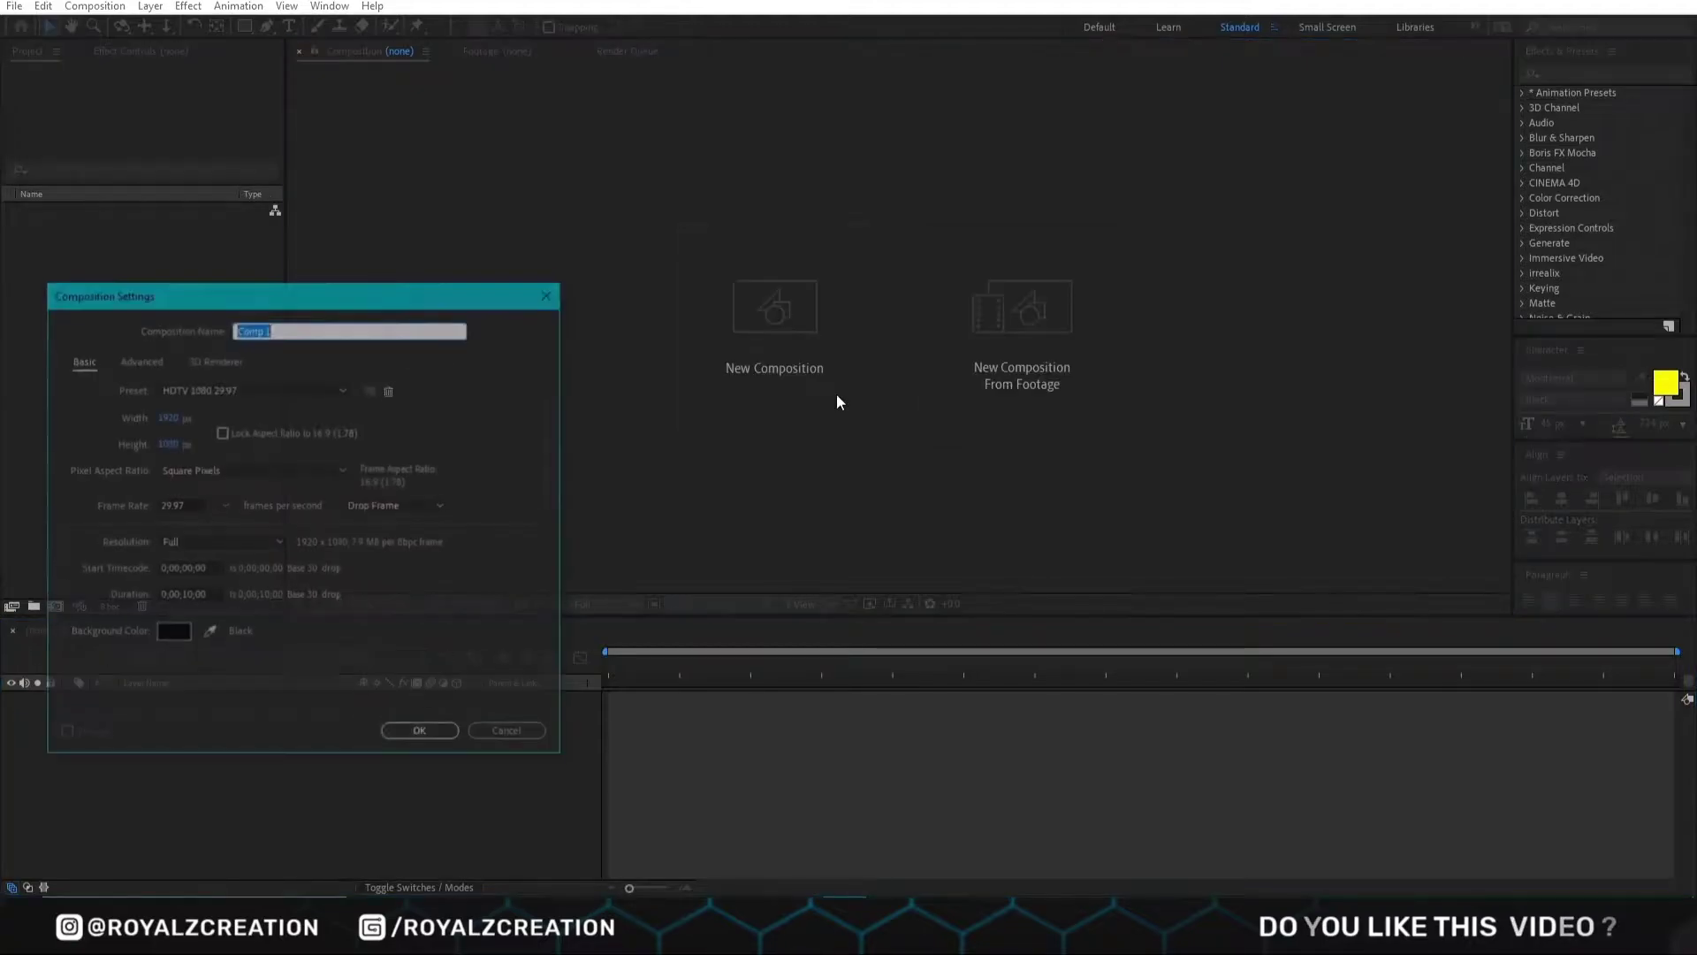
pyautogui.click(165, 420)
pyautogui.write('580')
pyautogui.press('Tab')
pyautogui.write('60')
pyautogui.press('Tab')
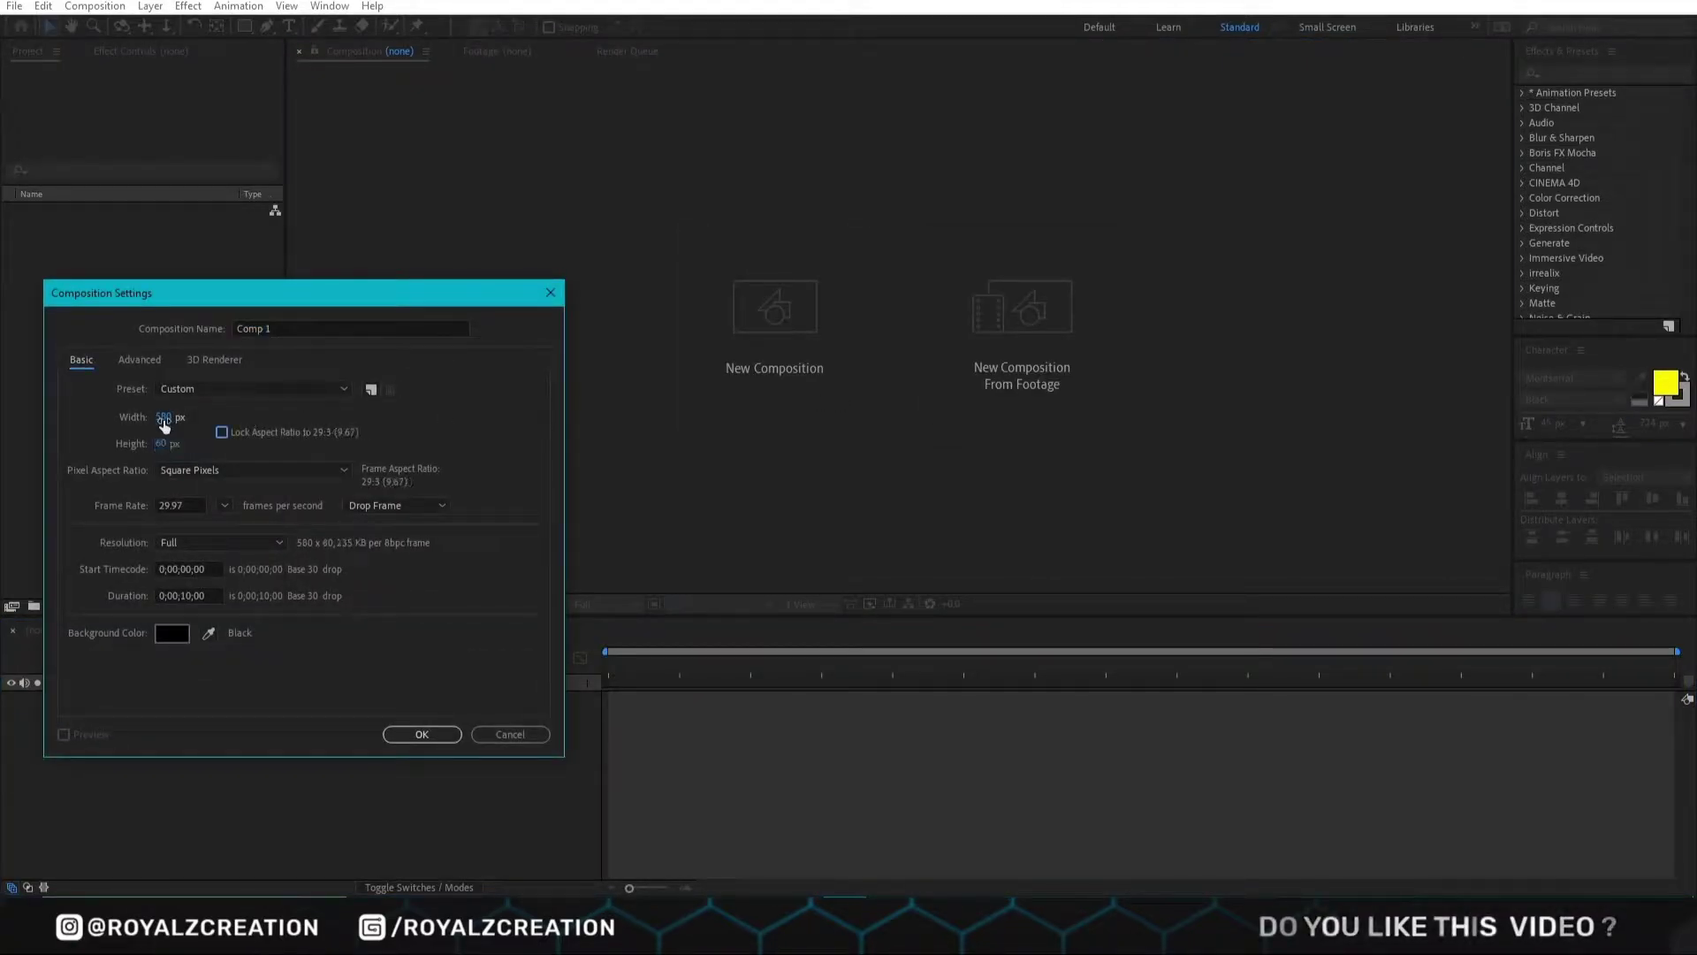
pyautogui.press('Tab')
pyautogui.press('Tab')
pyautogui.click(292, 329)
pyautogui.write('text')
pyautogui.press('Return')
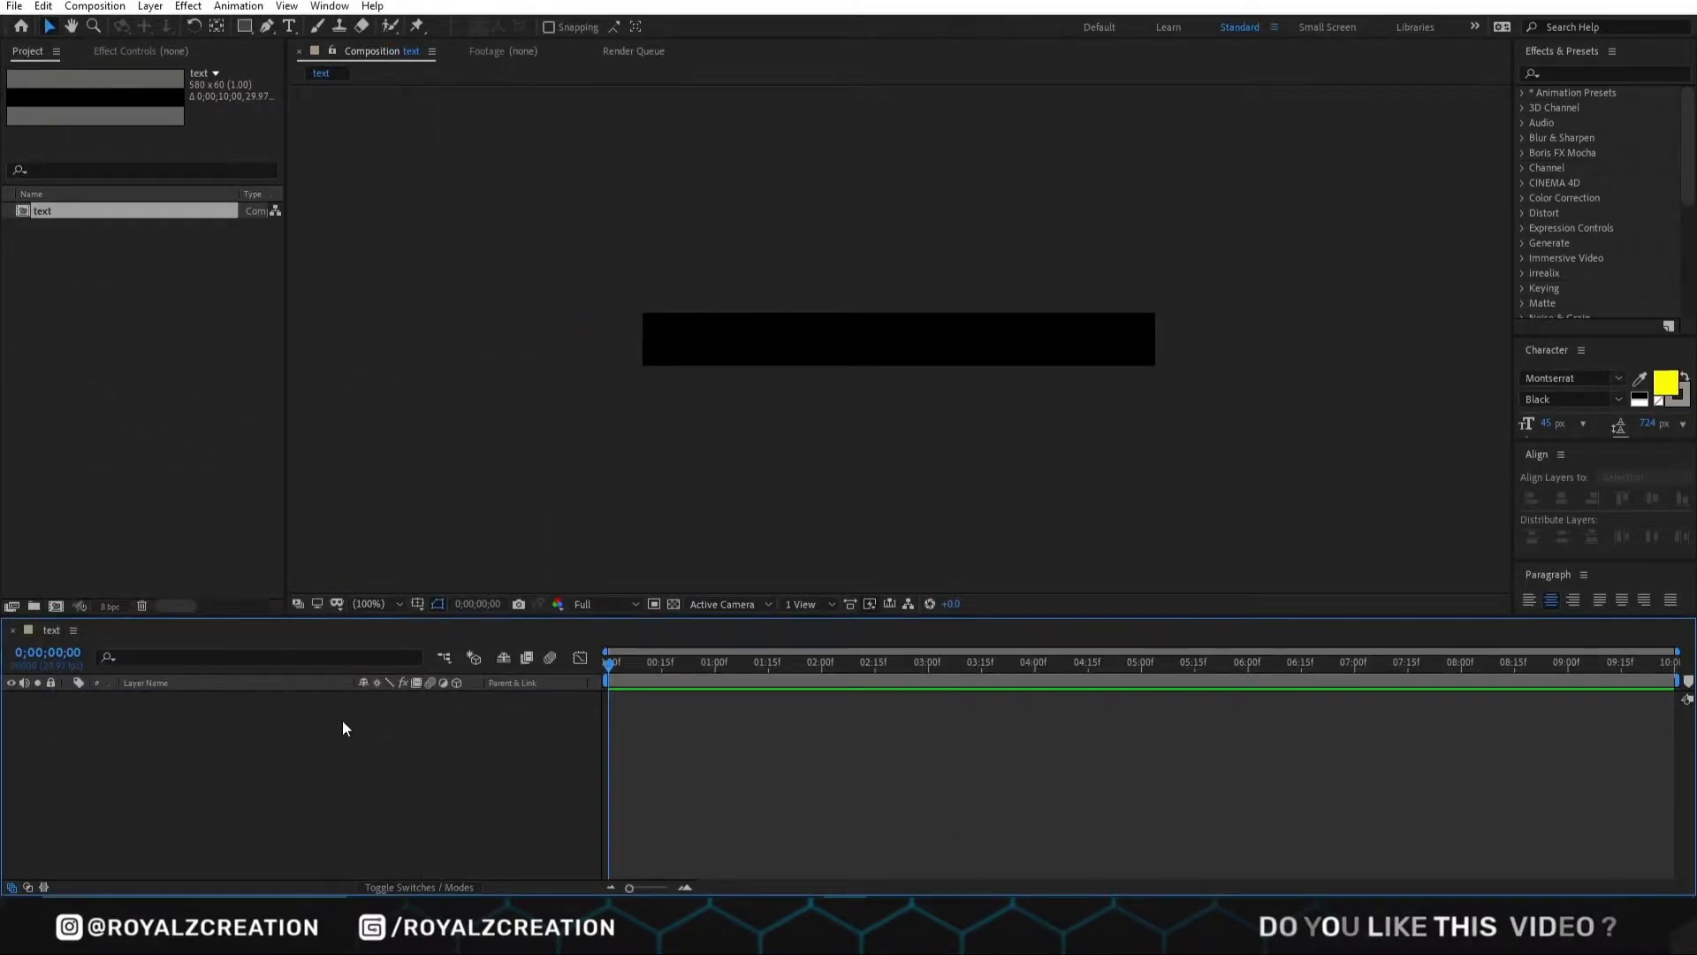
# - Add a white 'KINETIC TYPOGRAPHY' text layer to the text composition
pyautogui.click(290, 28)
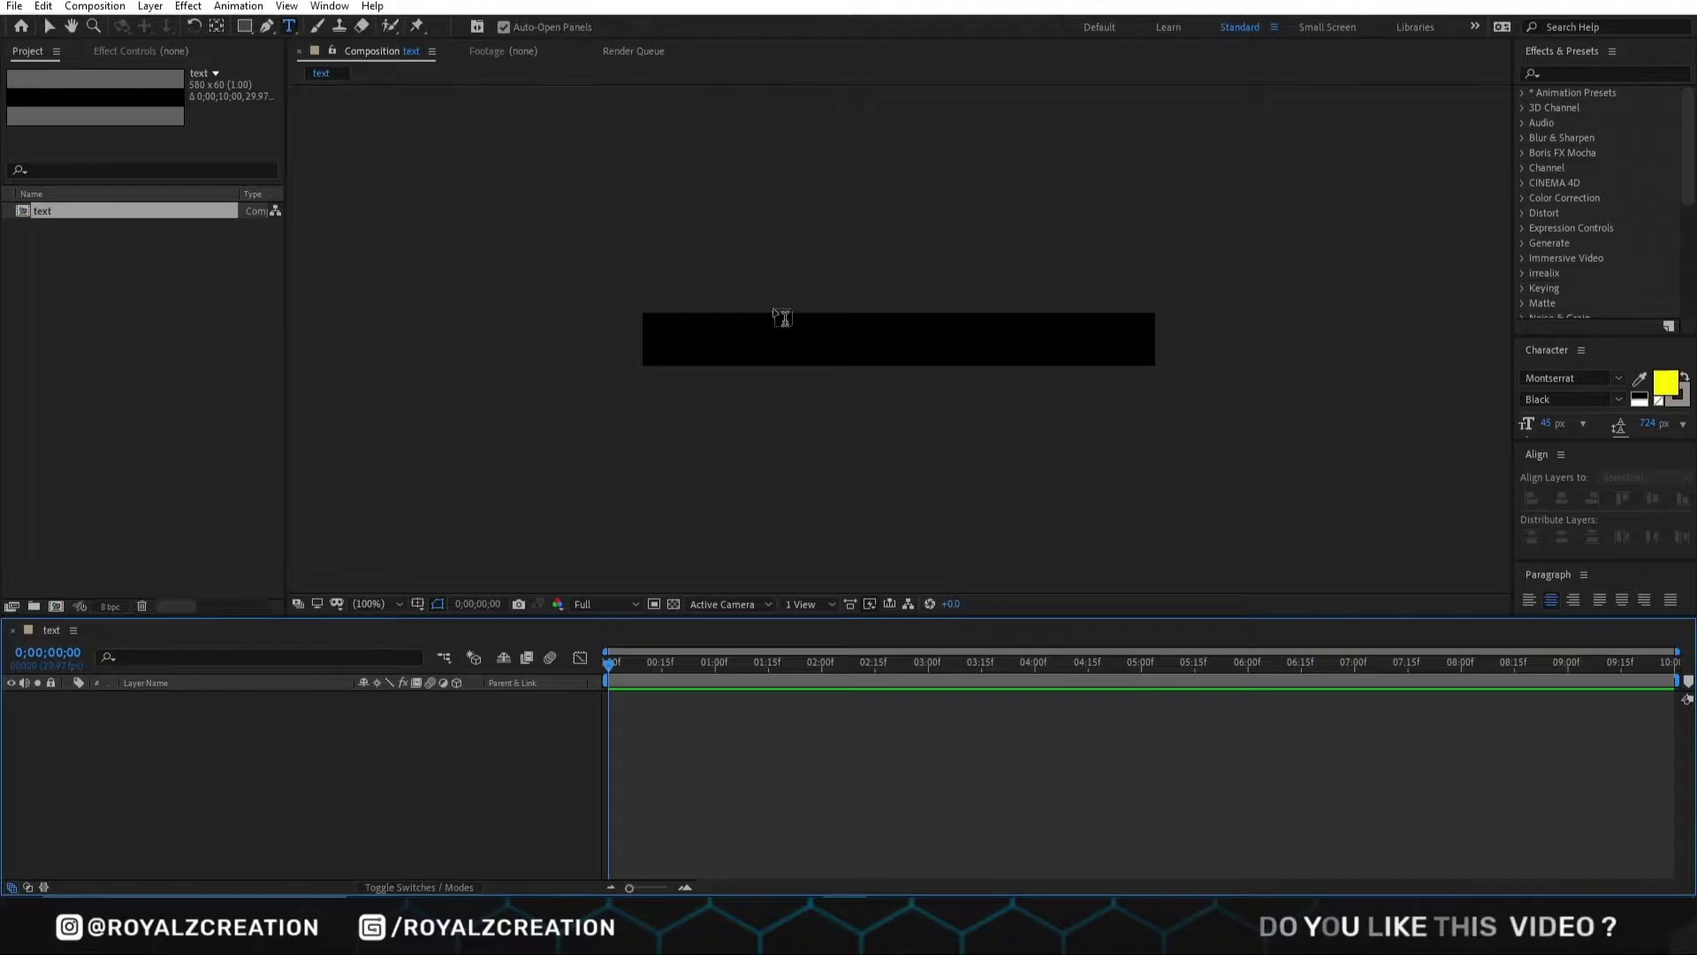
pyautogui.click(721, 341)
pyautogui.write('kin')
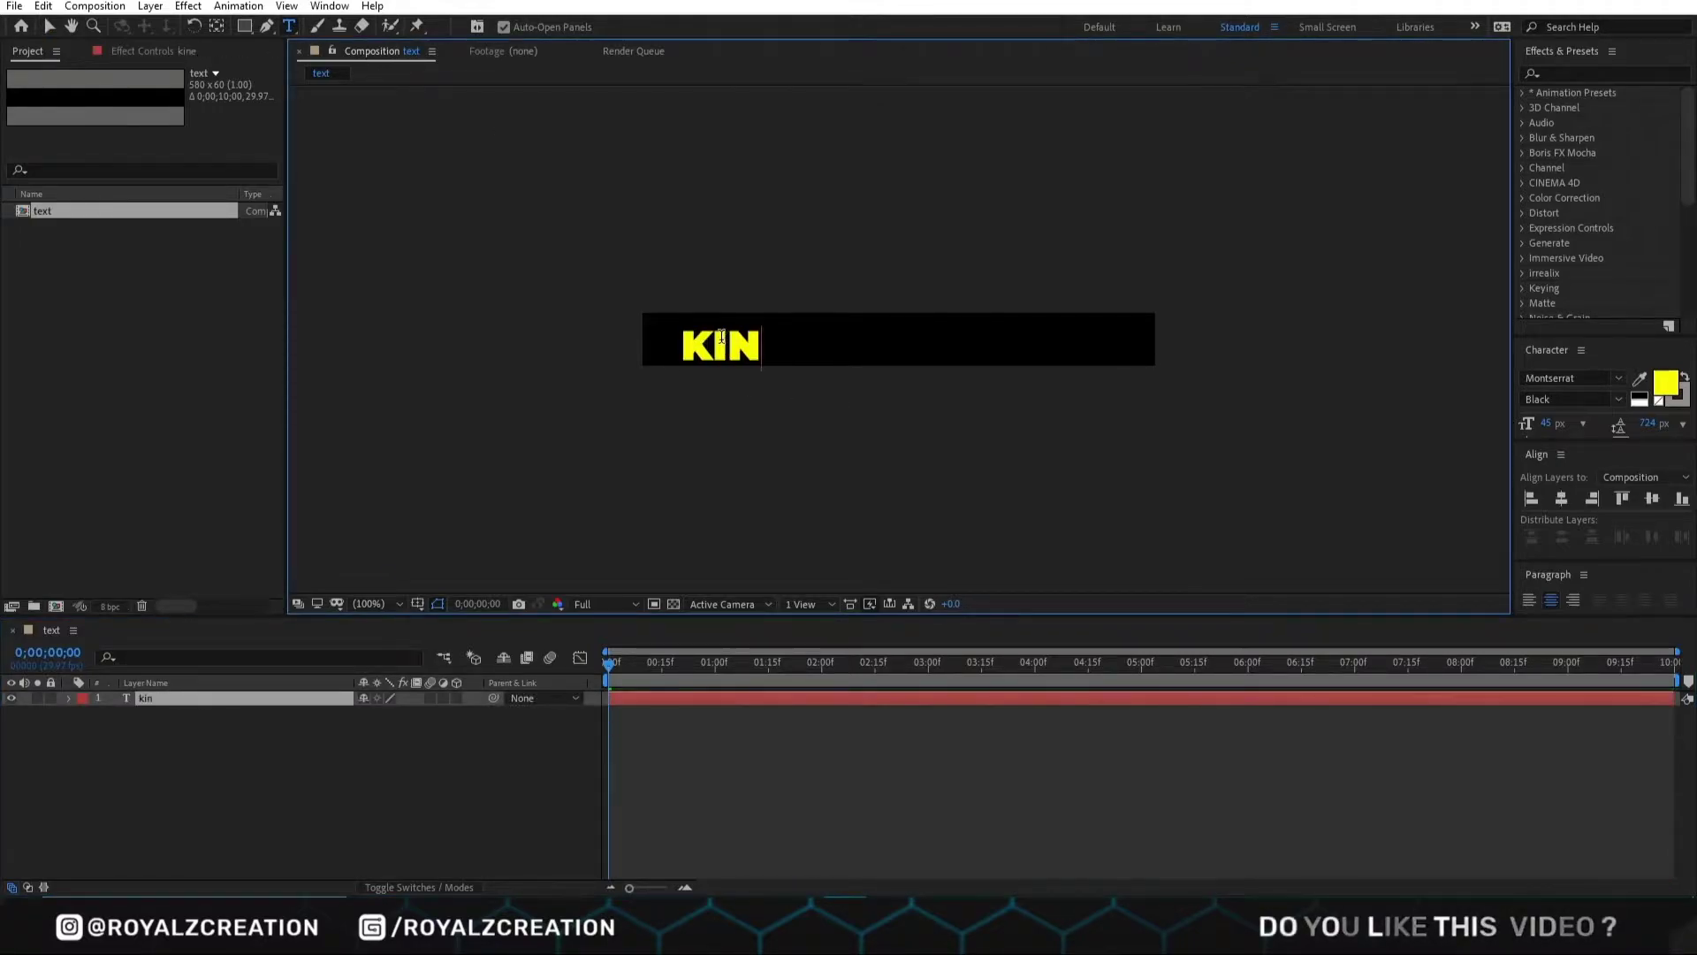
pyautogui.write('etic typogr')
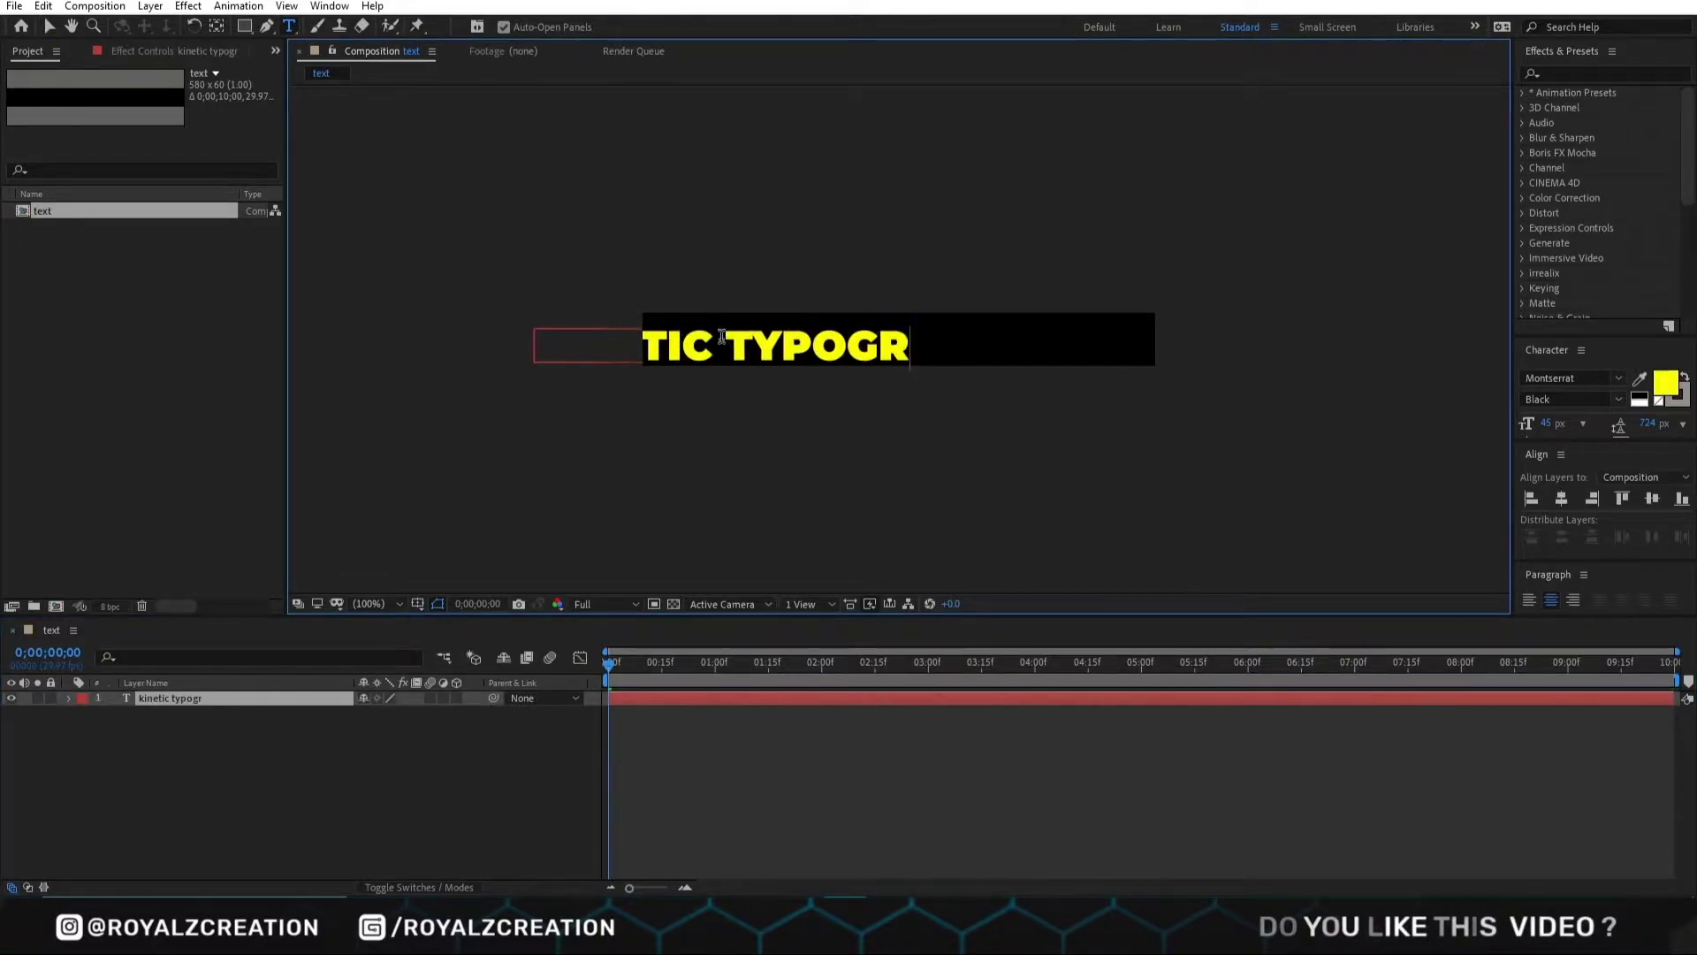
pyautogui.write('aphy')
pyautogui.hotkey('ctrl', 'a')
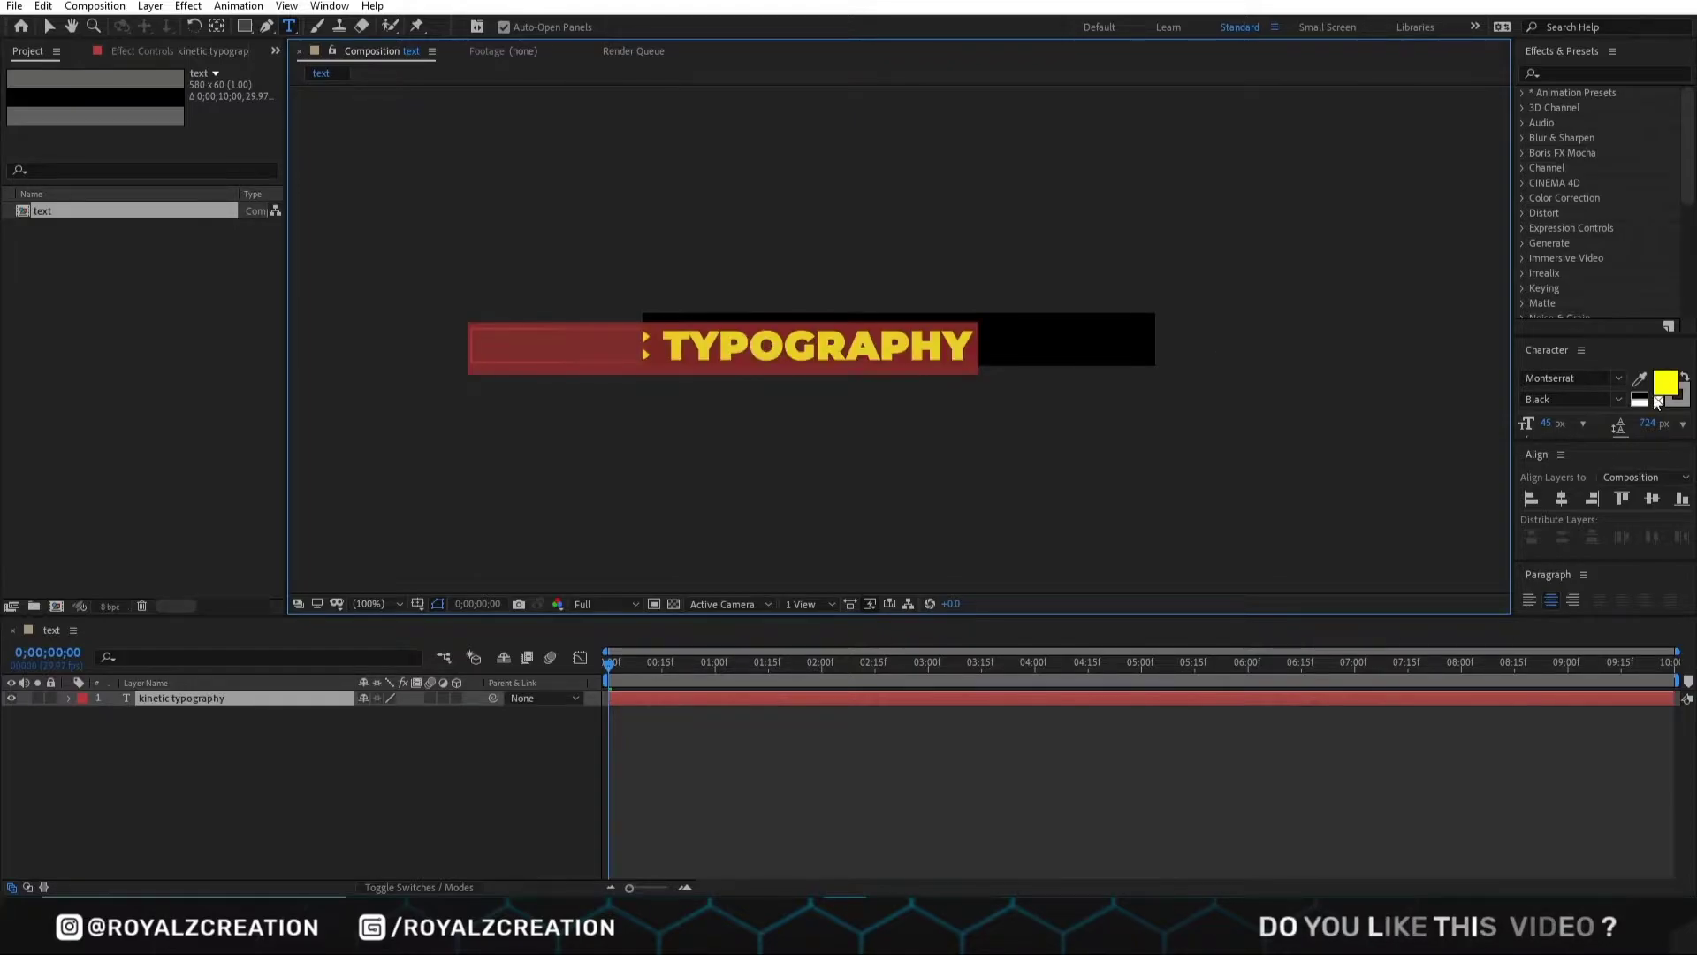
pyautogui.click(1685, 380)
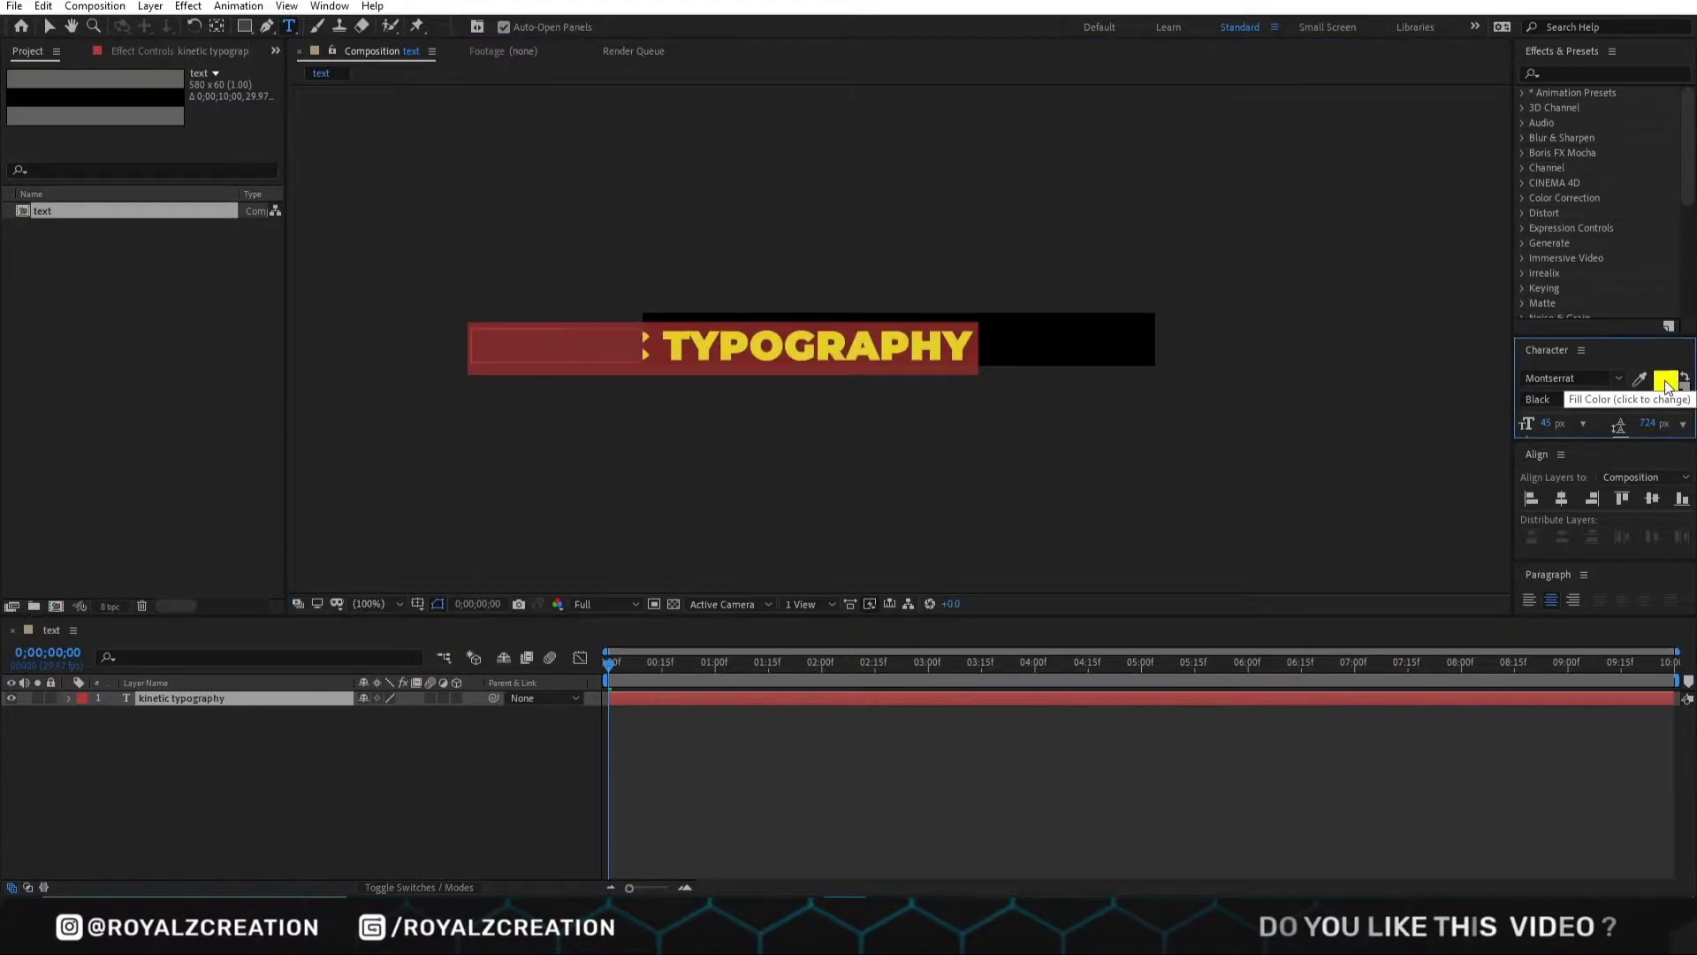
pyautogui.click(1665, 383)
pyautogui.press('Return')
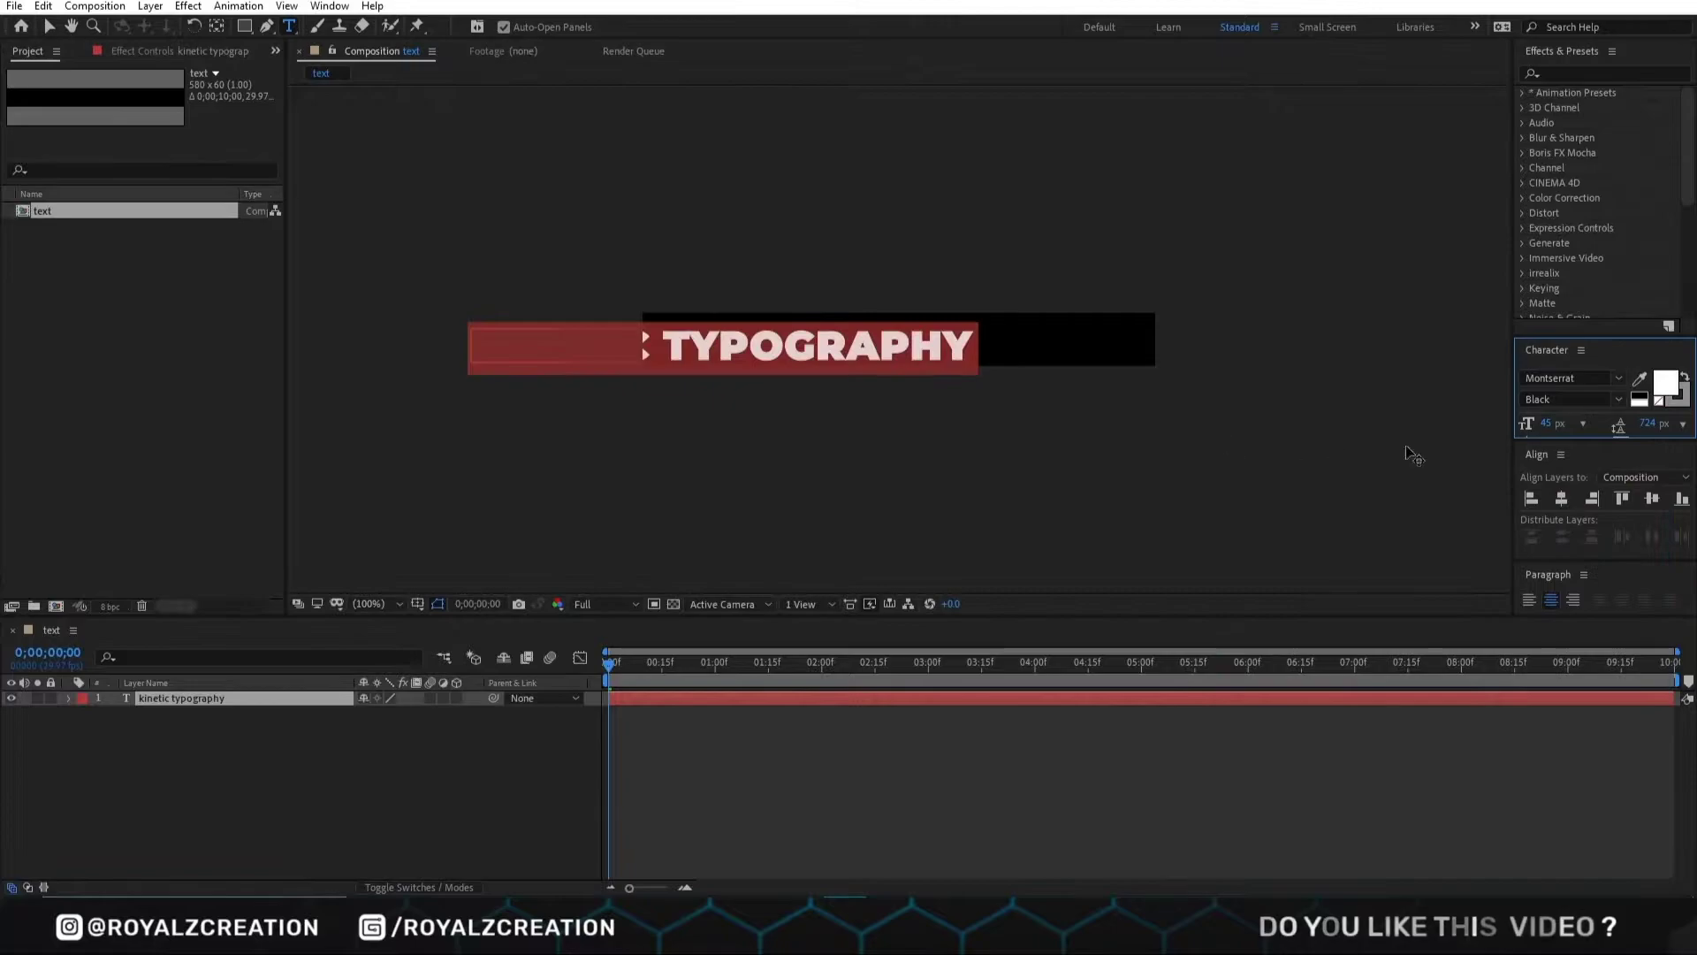
pyautogui.click(1560, 497)
pyautogui.click(583, 759)
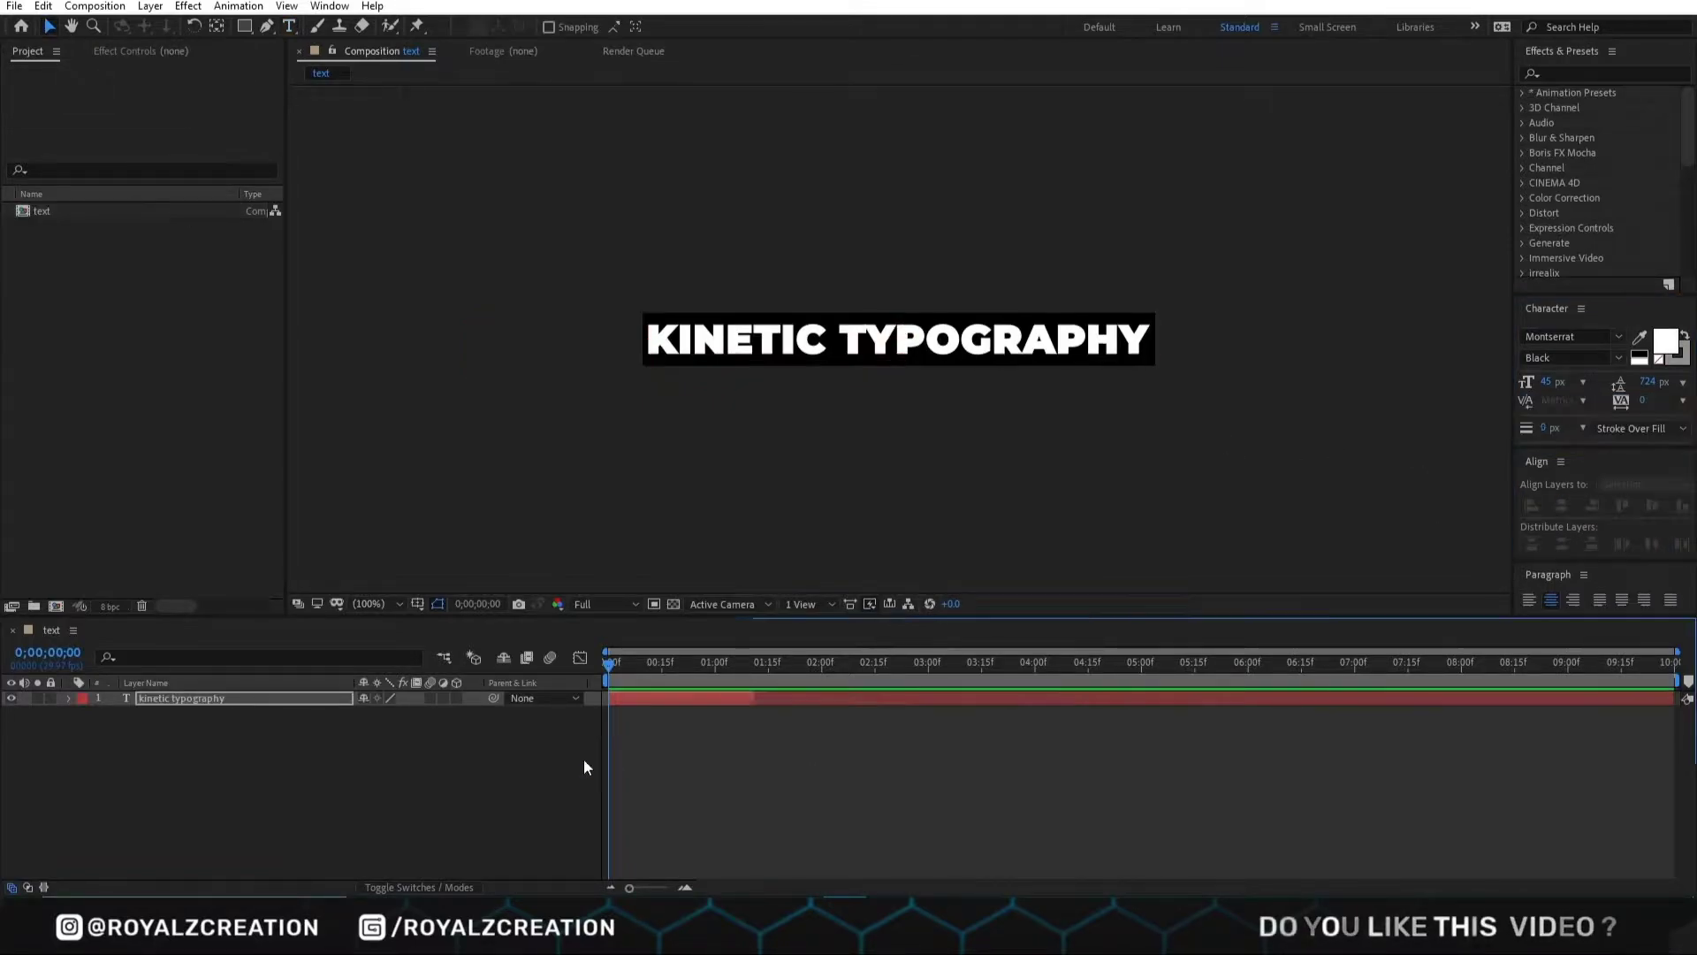
# - Create a default 1920×1080 Comp 1 and nest the text composition inside it
pyautogui.rightClick(168, 346)
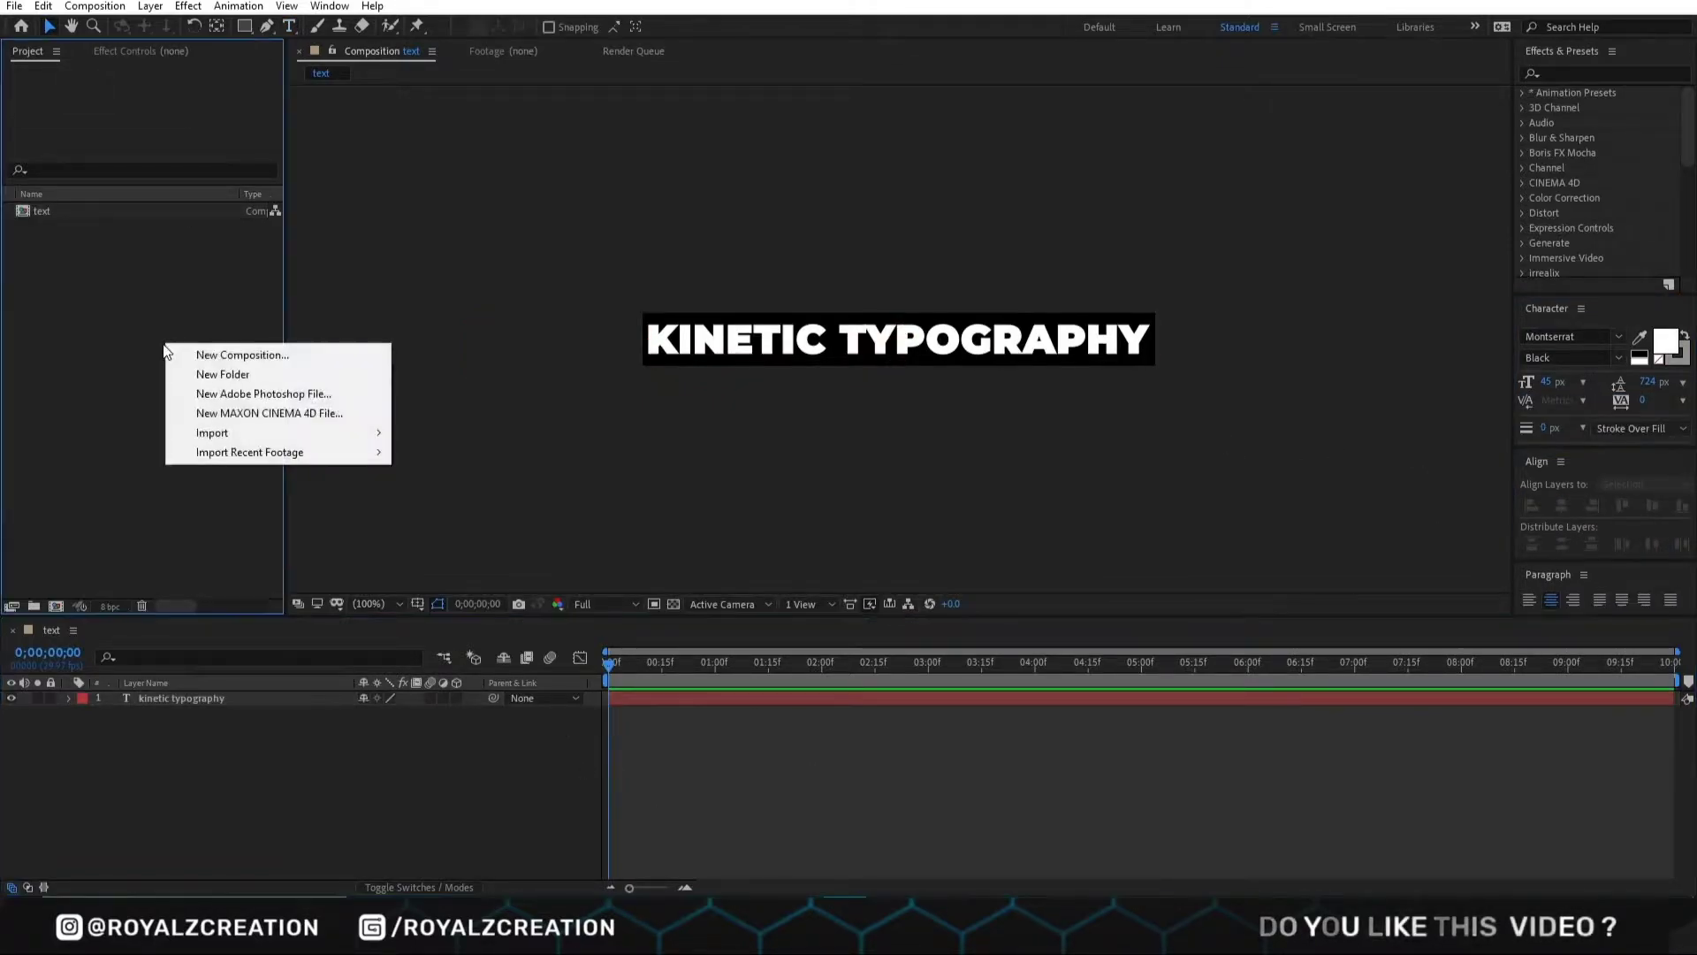
pyautogui.click(196, 348)
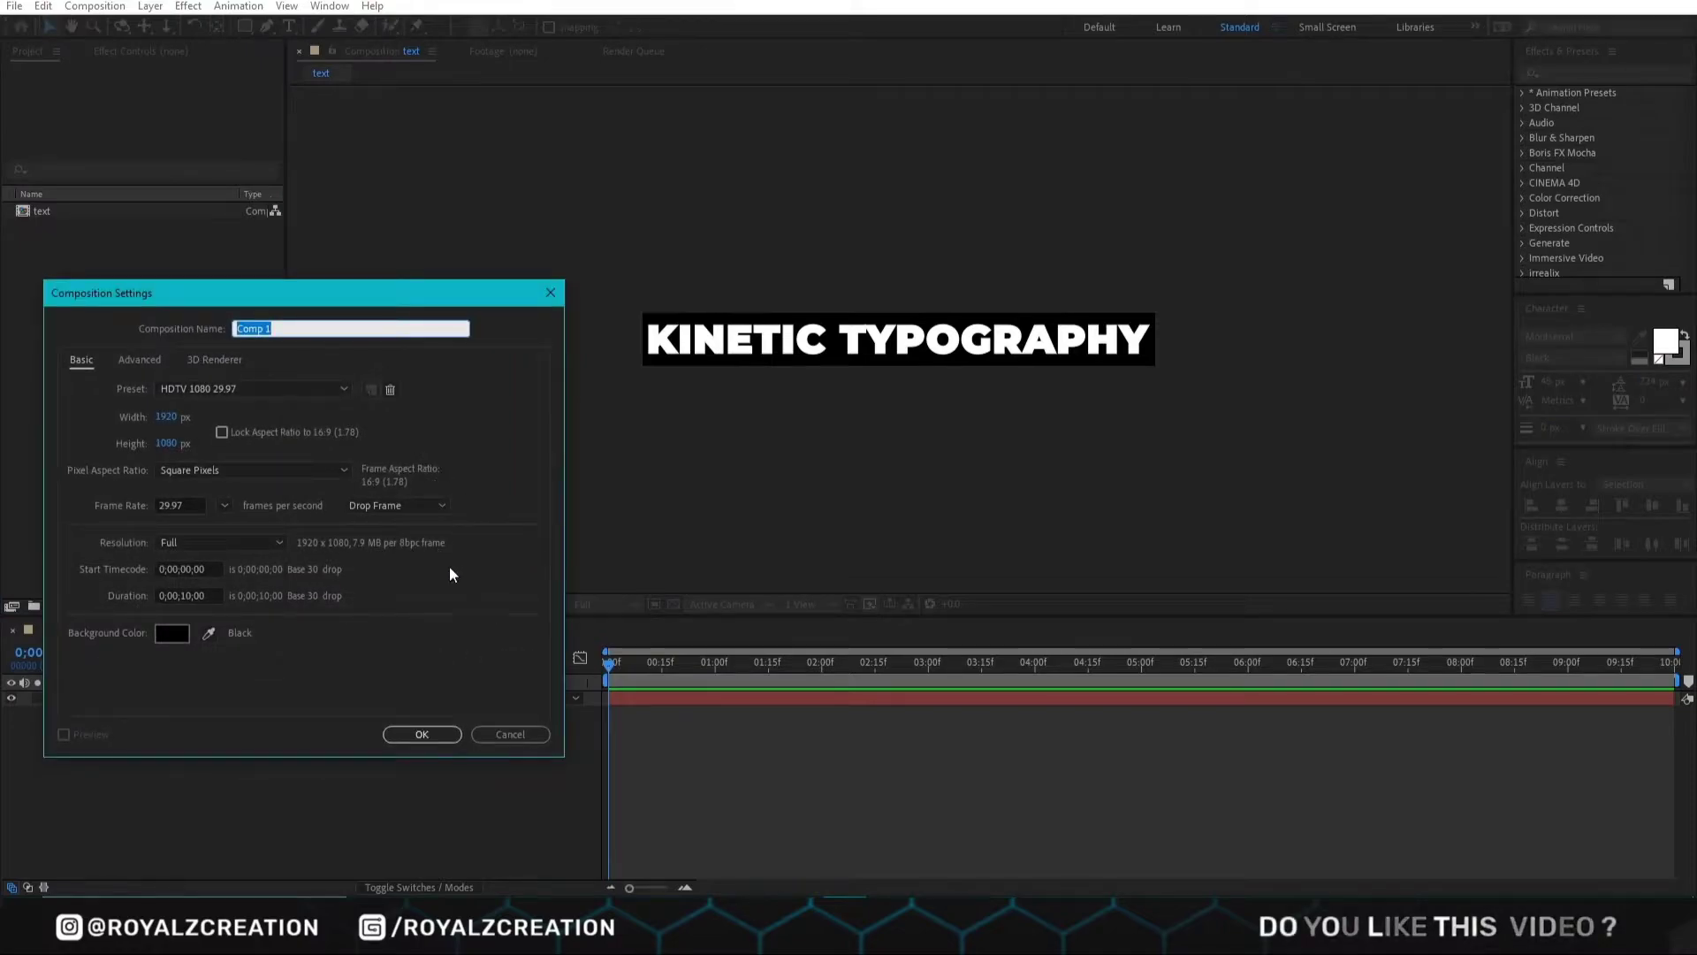
pyautogui.click(419, 736)
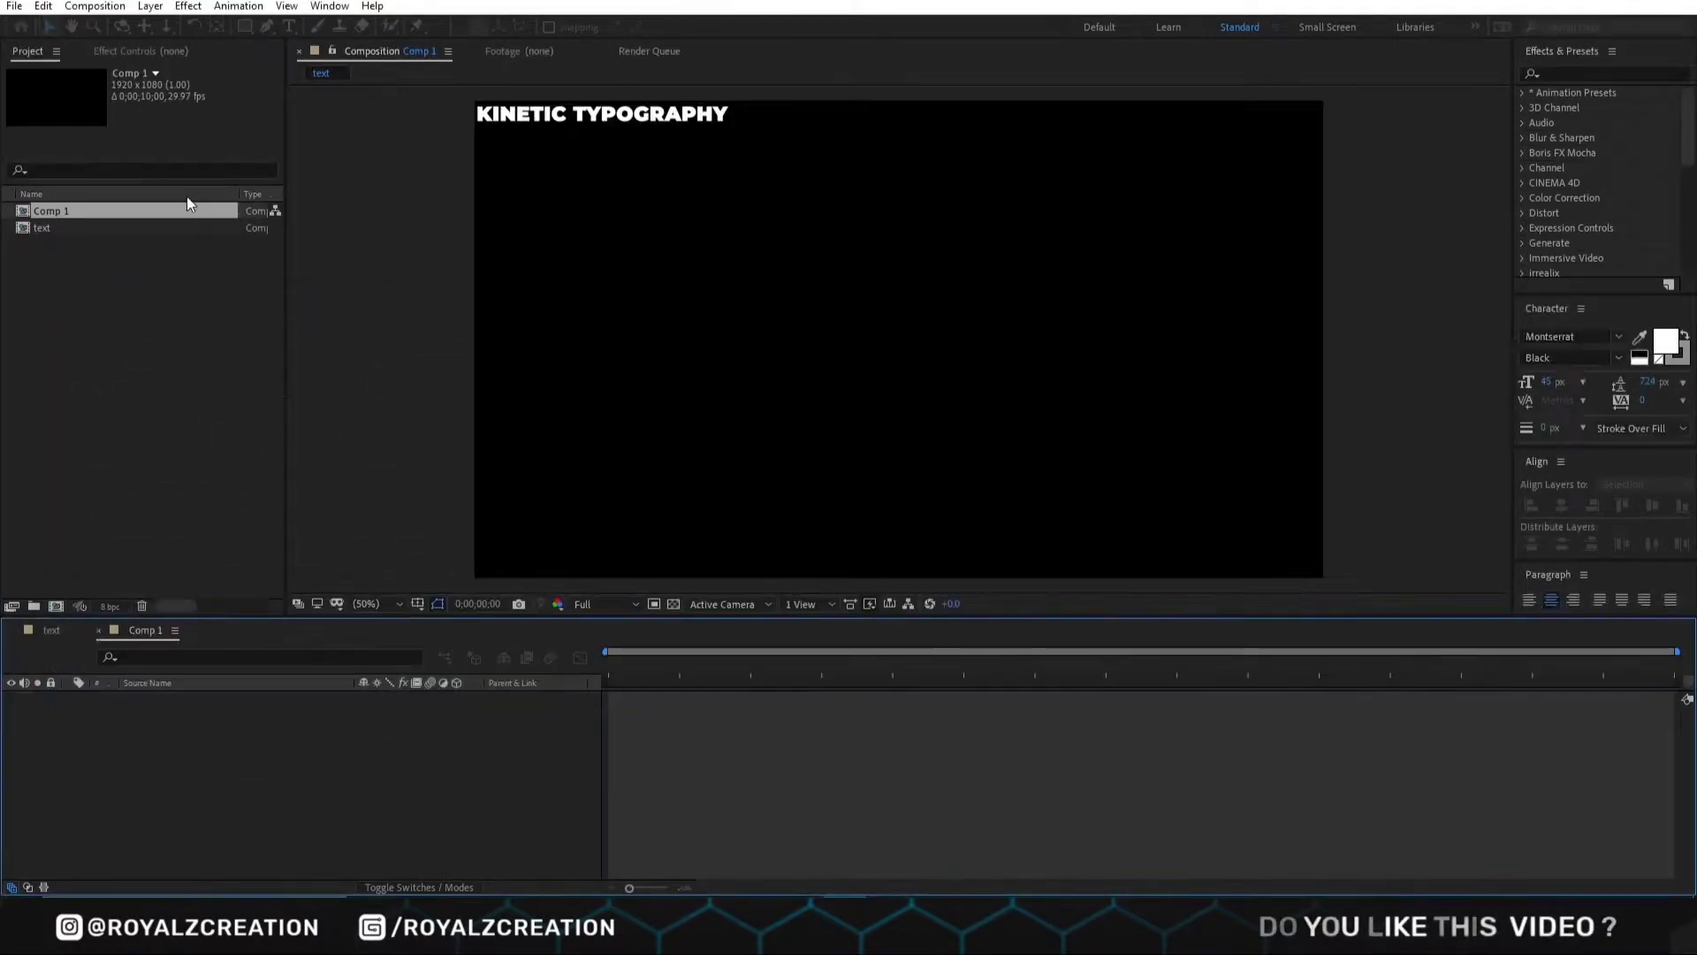
pyautogui.moveTo(130, 227)
pyautogui.mouseDown()
pyautogui.moveTo(174, 385)
pyautogui.moveTo(221, 749)
pyautogui.mouseUp()
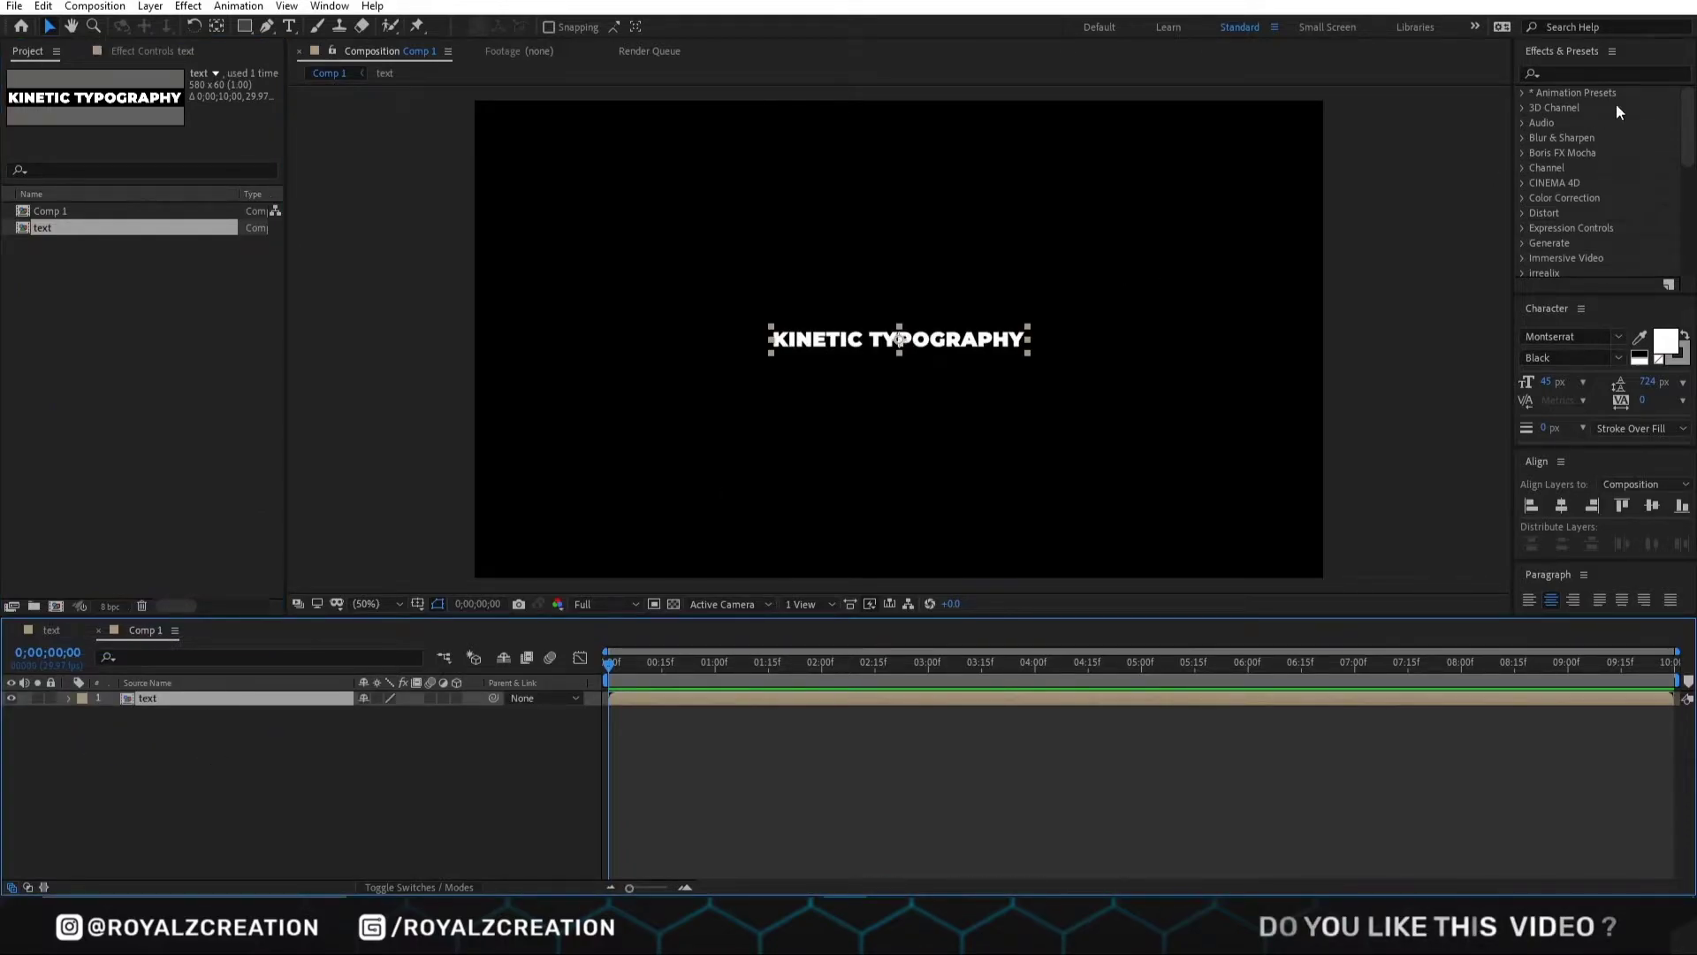
# - Apply the Motion Tile effect to the nested text layer
pyautogui.click(1592, 75)
pyautogui.write('motion')
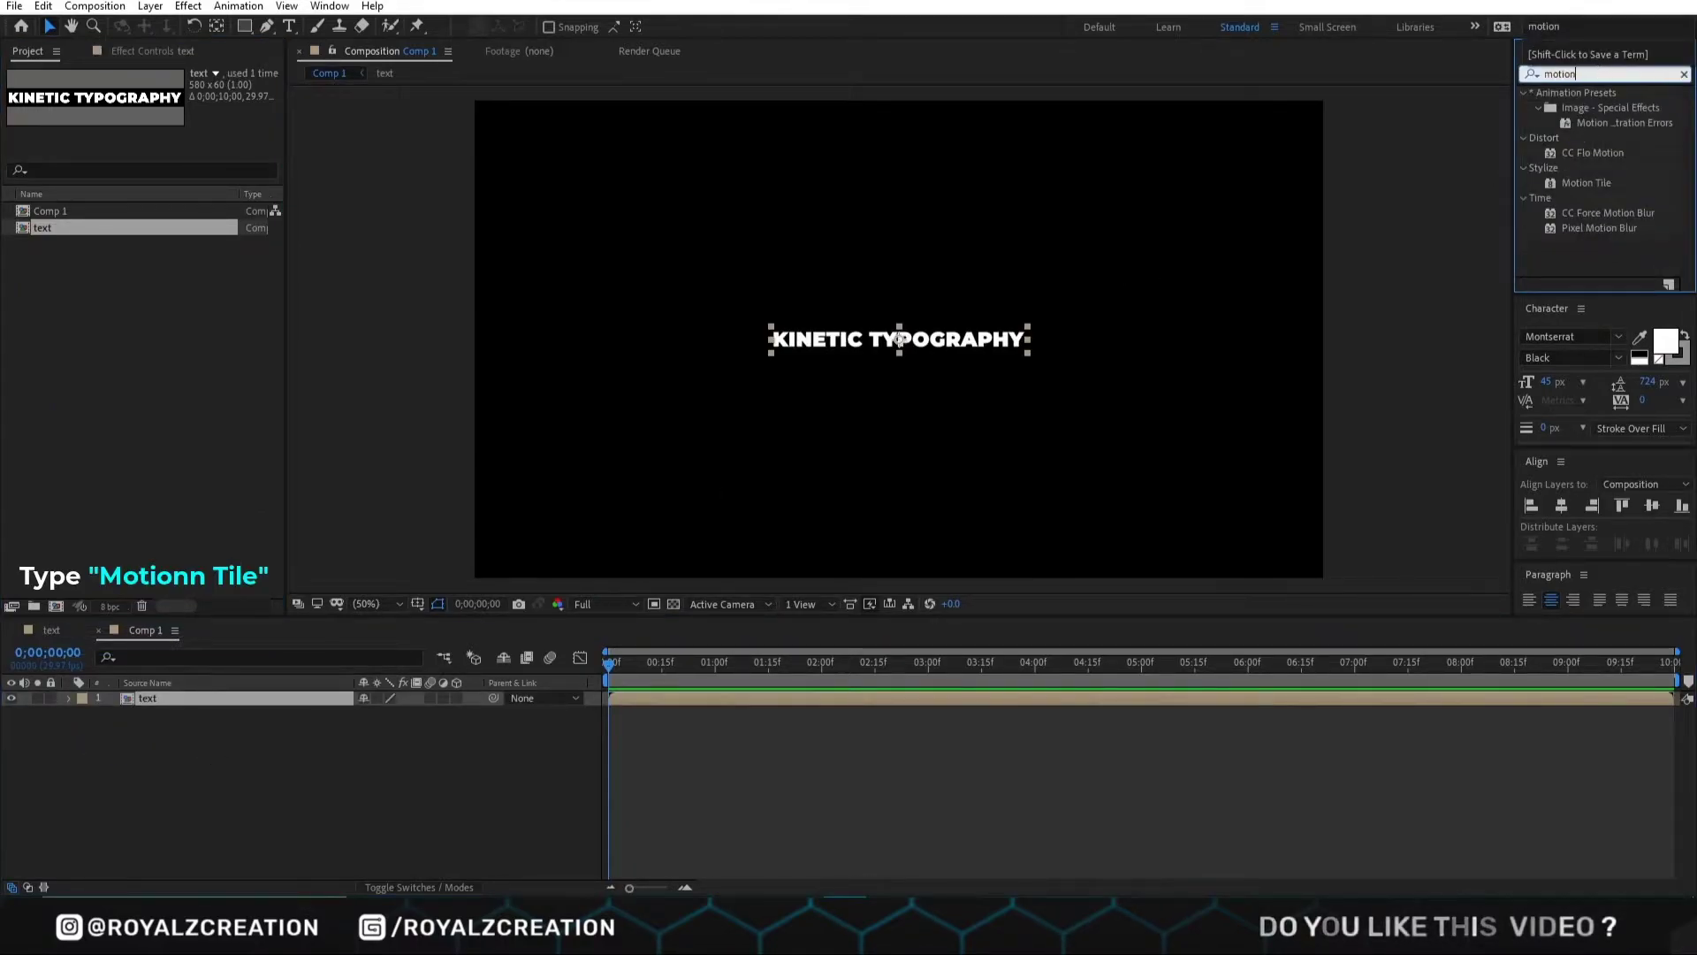
pyautogui.write('til')
pyautogui.press('BackSpace')
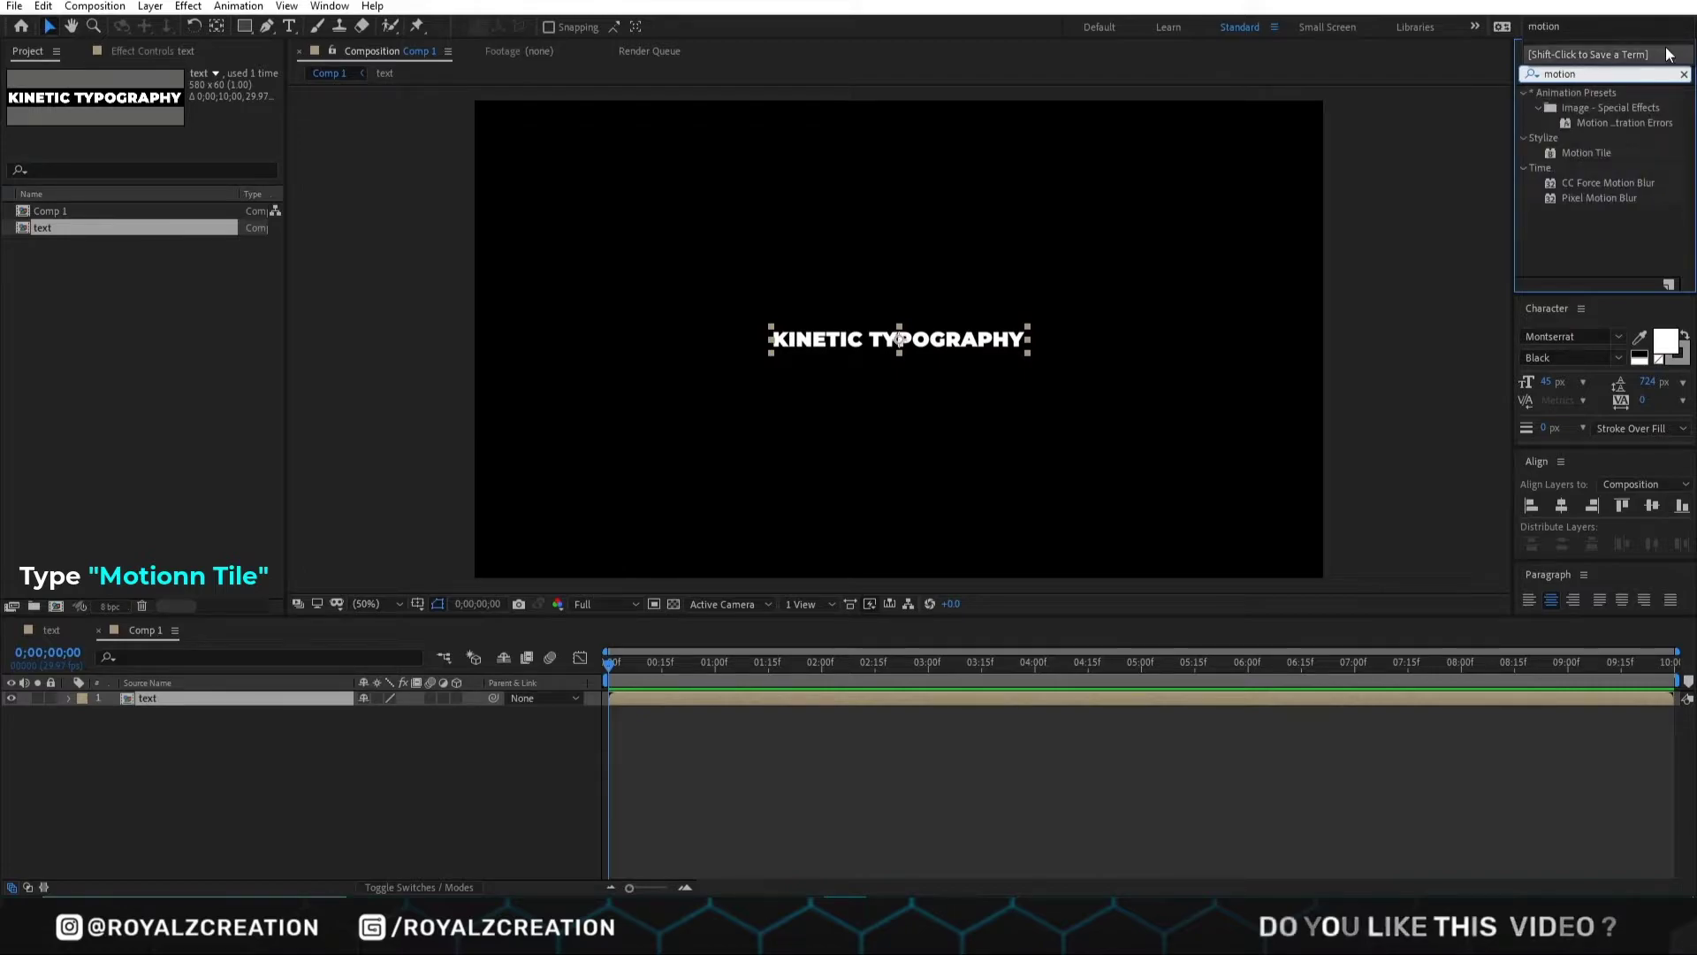
pyautogui.doubleClick(1588, 153)
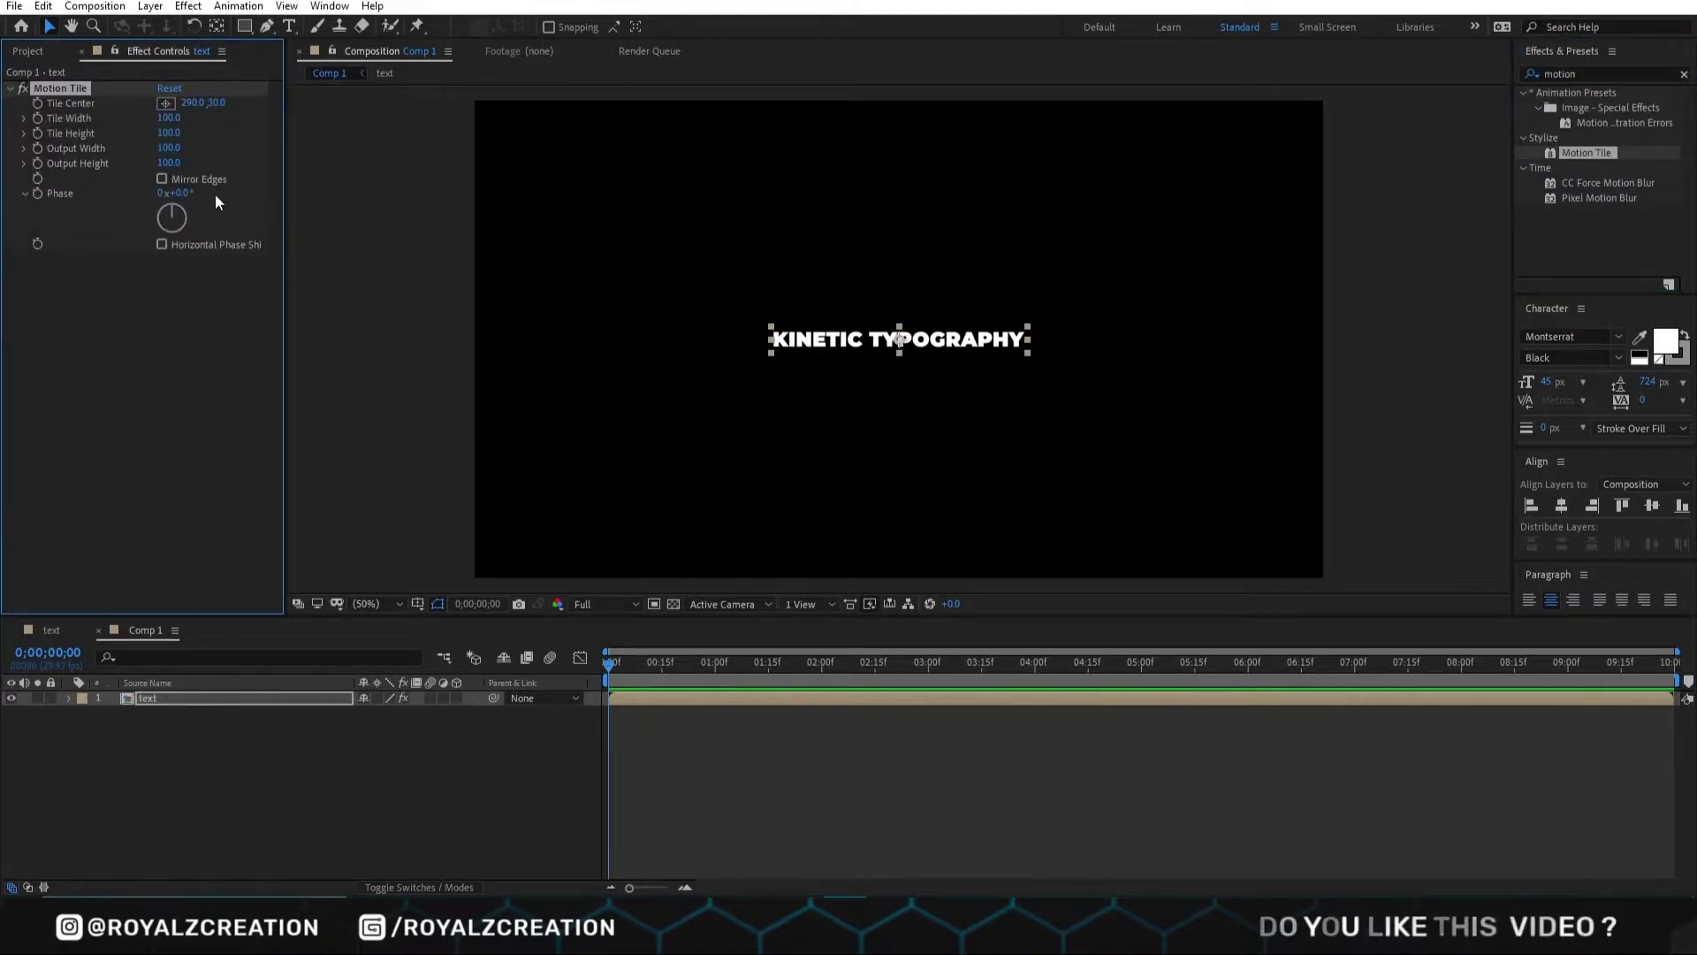
# - Set Motion Tile output width 1500, height 2500, phase -72°, with Horizontal Phase Shift on
pyautogui.click(168, 163)
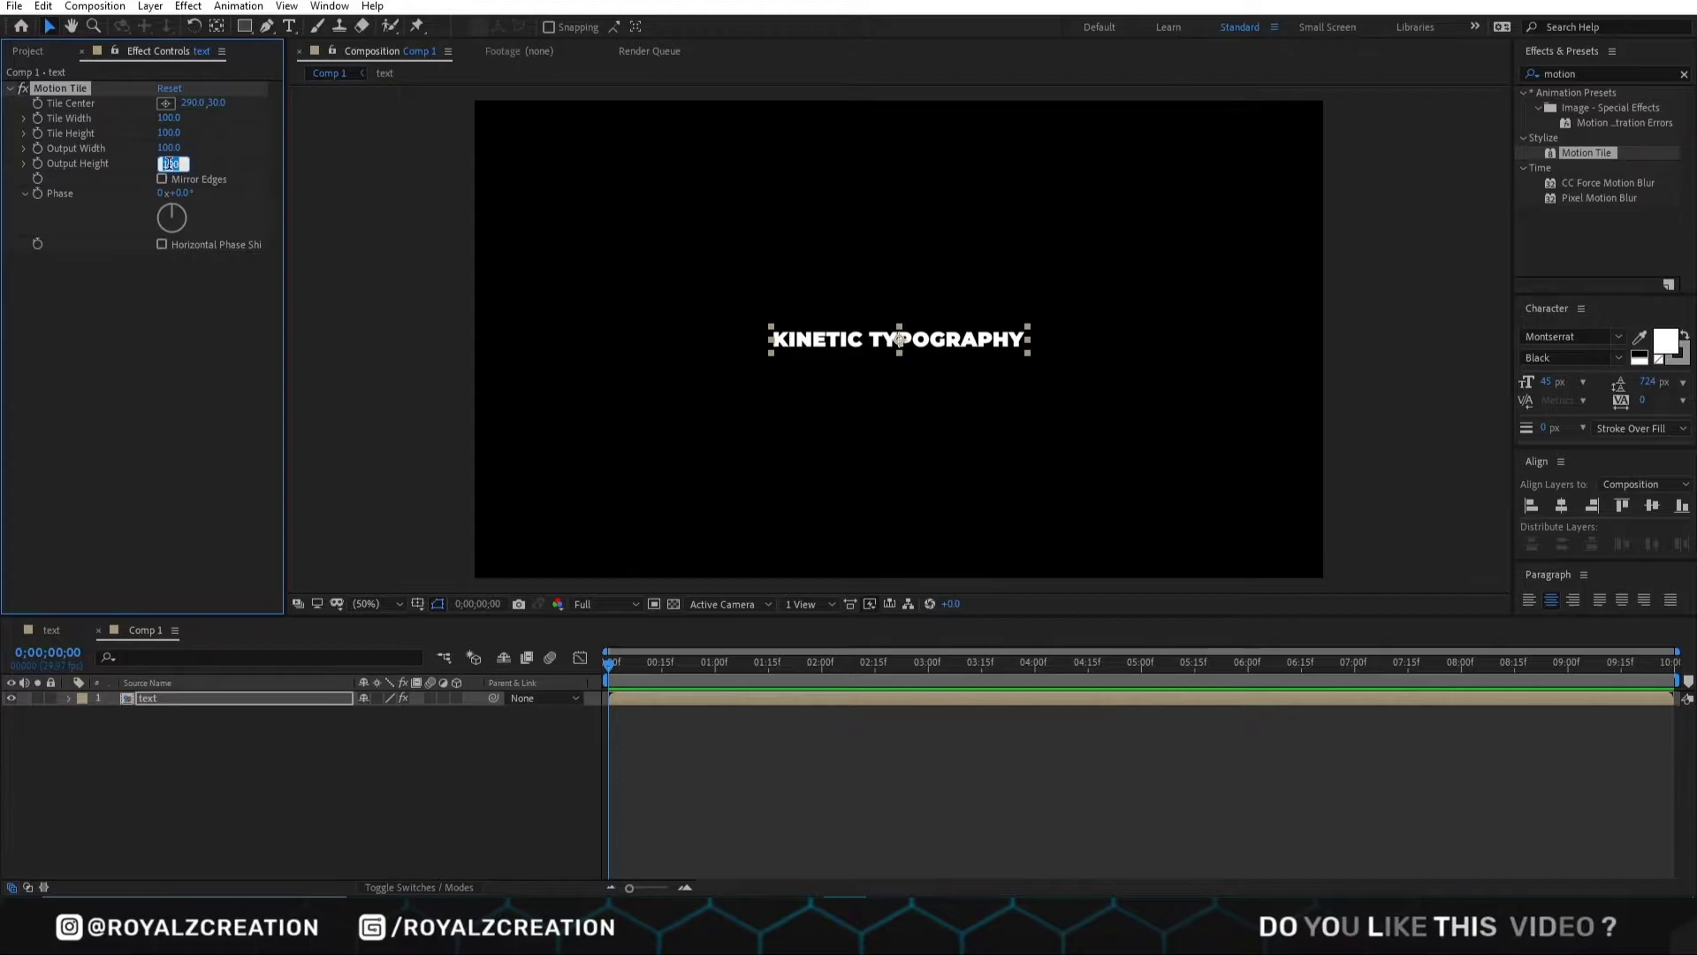
pyautogui.write('25')
pyautogui.press('Return')
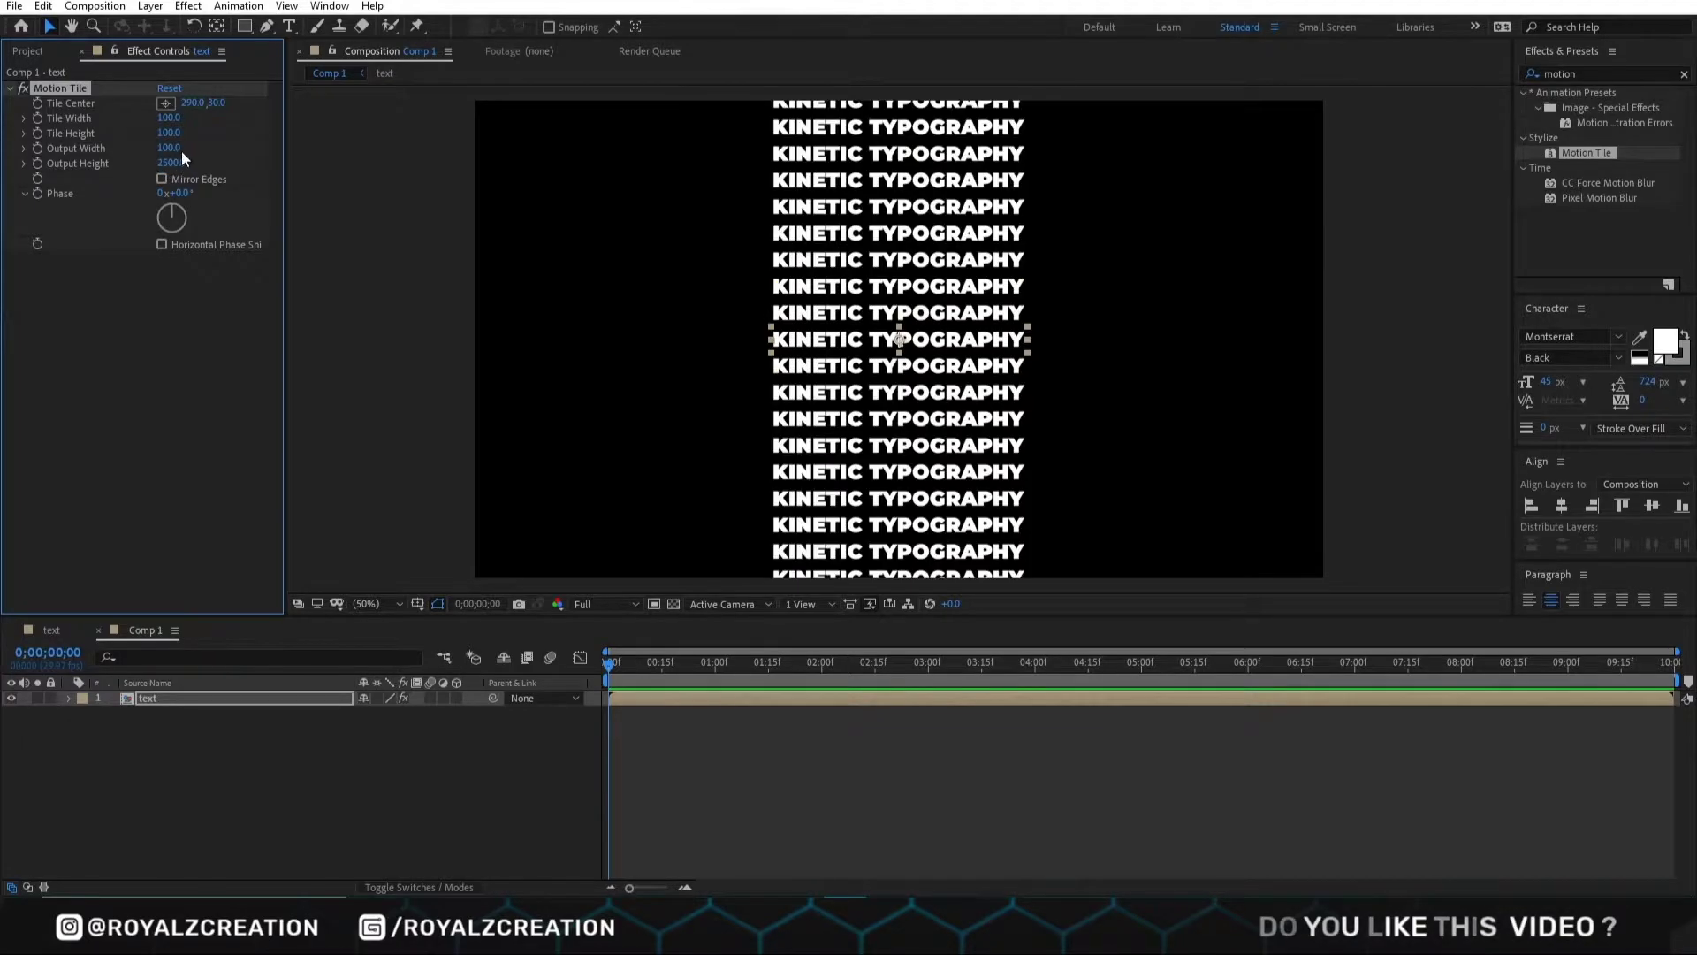
pyautogui.click(171, 149)
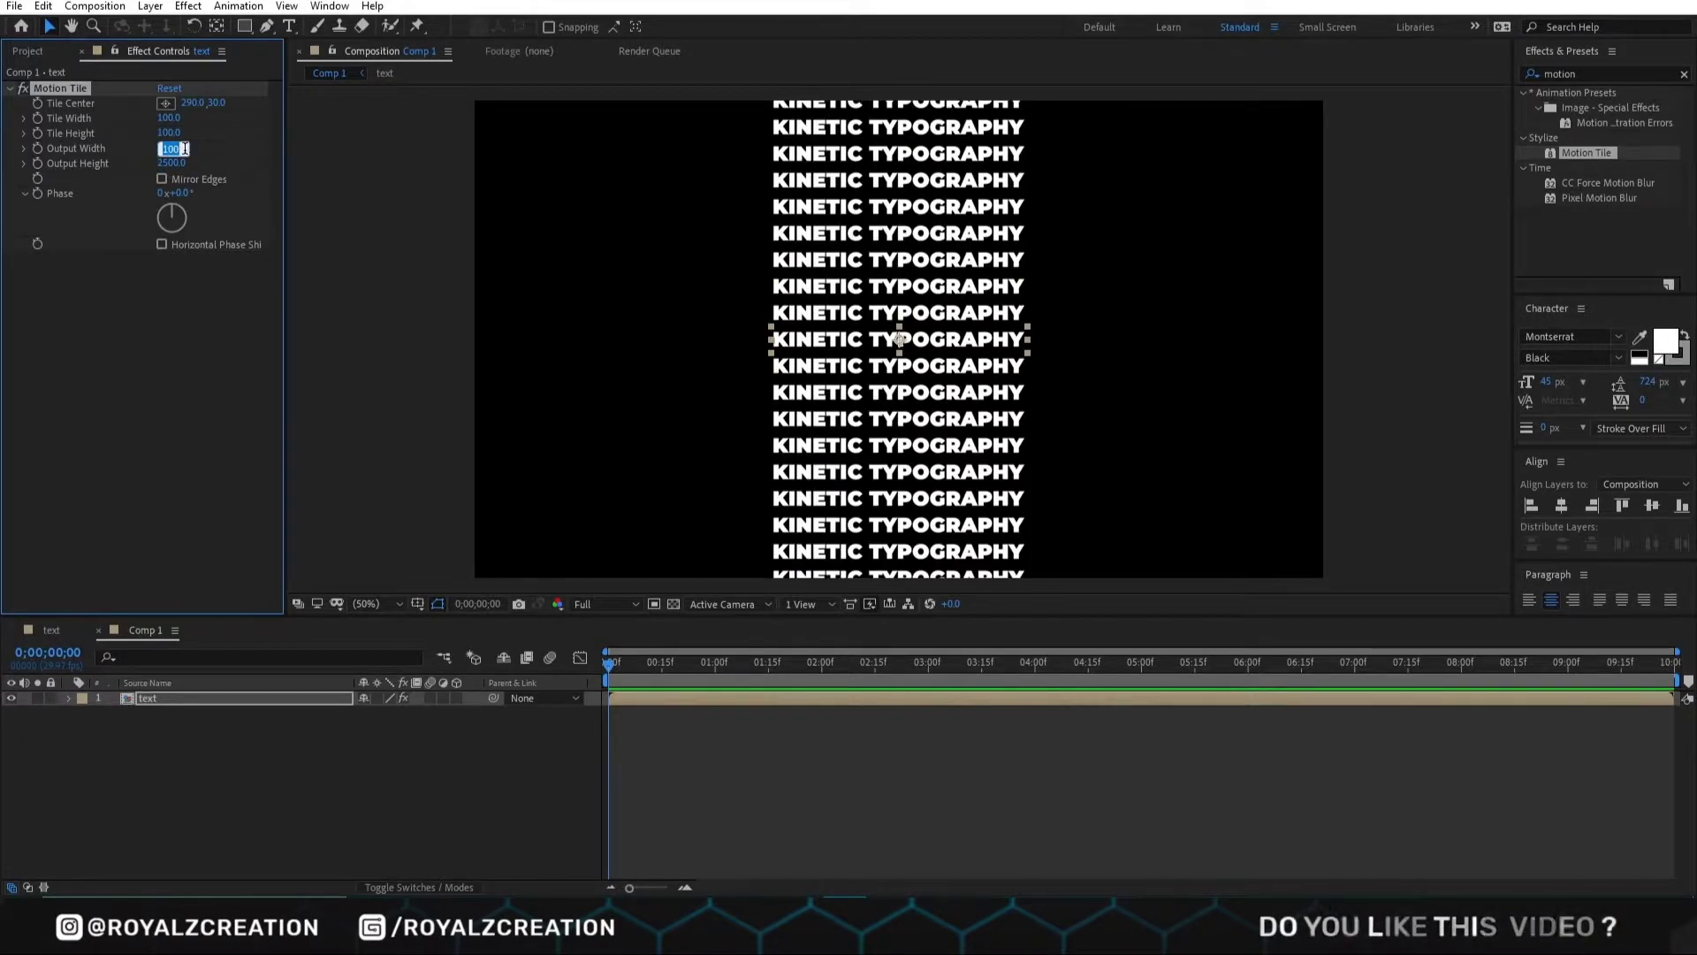
pyautogui.write('15')
pyautogui.press('Return')
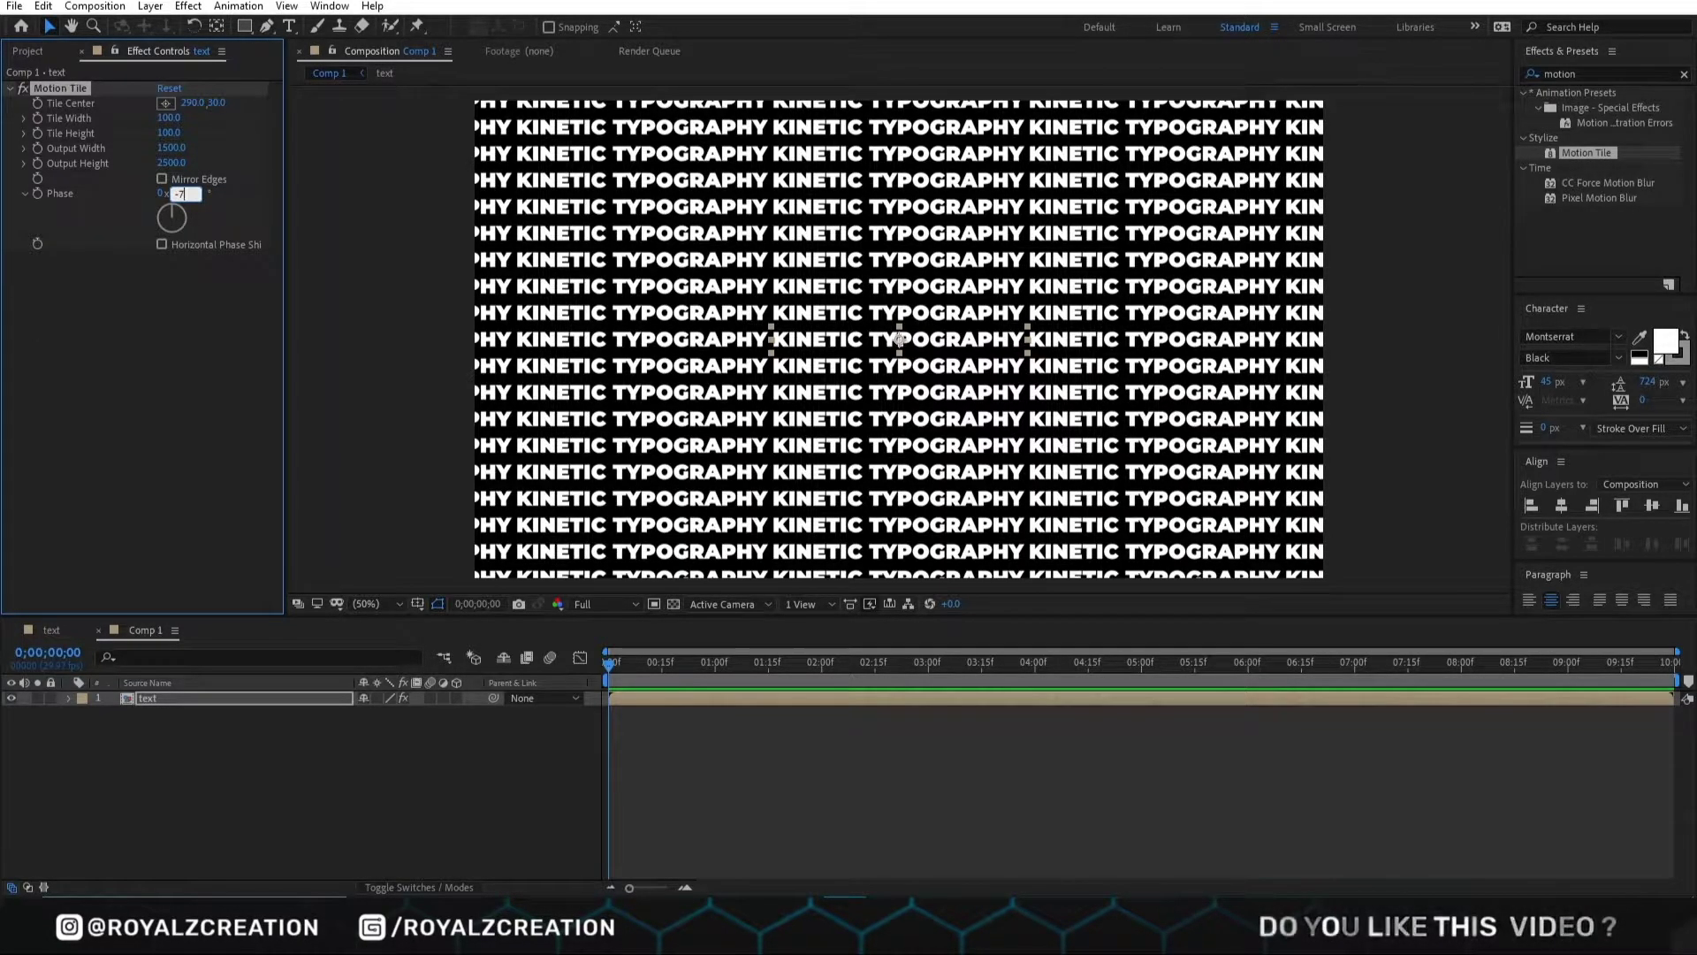
pyautogui.press('Return')
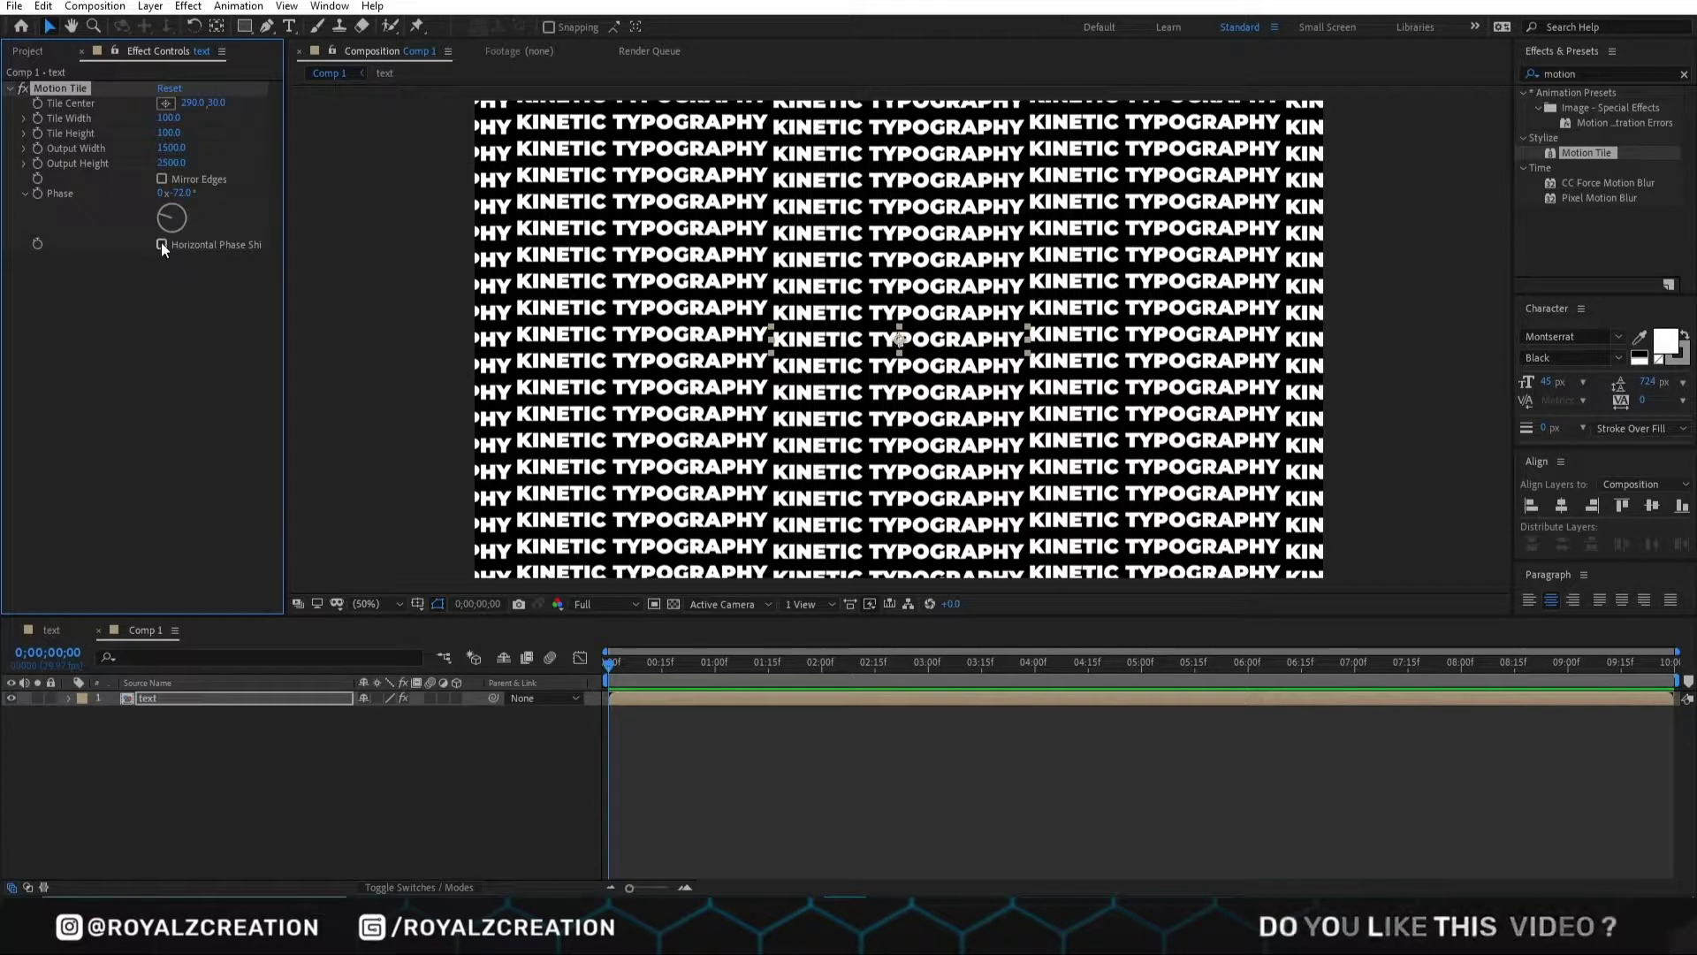
pyautogui.click(160, 244)
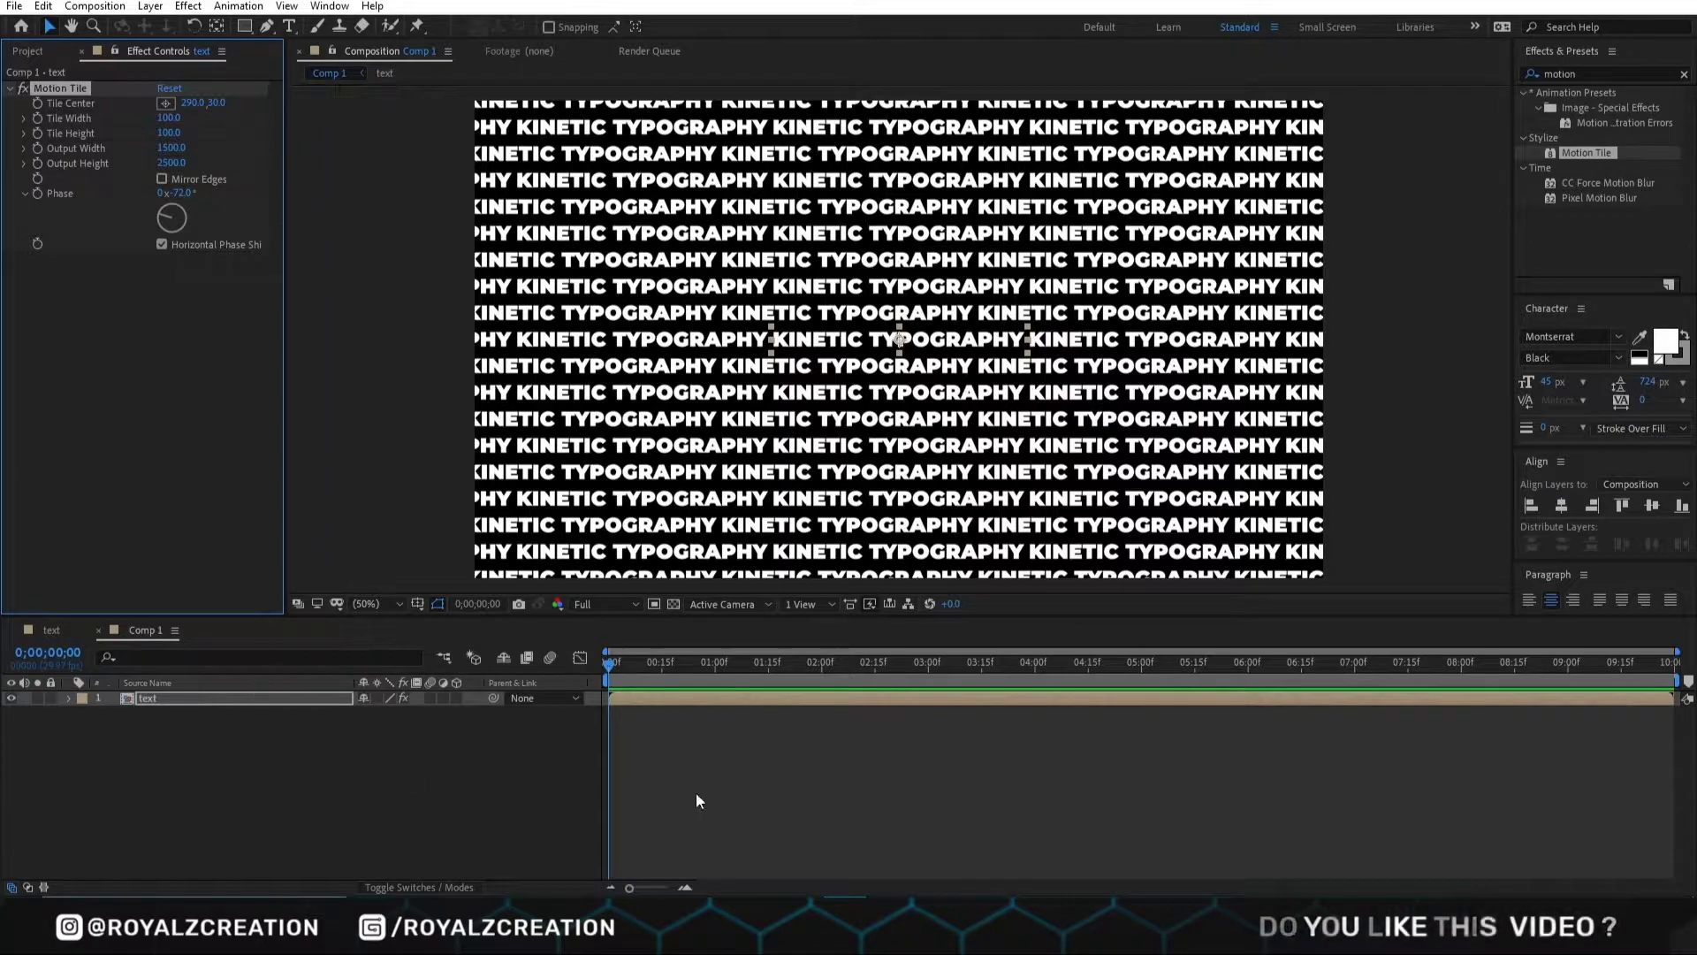
# - Apply Transform and keyframe its anchor point to 871, -90 at the timeline end
pyautogui.click(1664, 68)
pyautogui.write('tran')
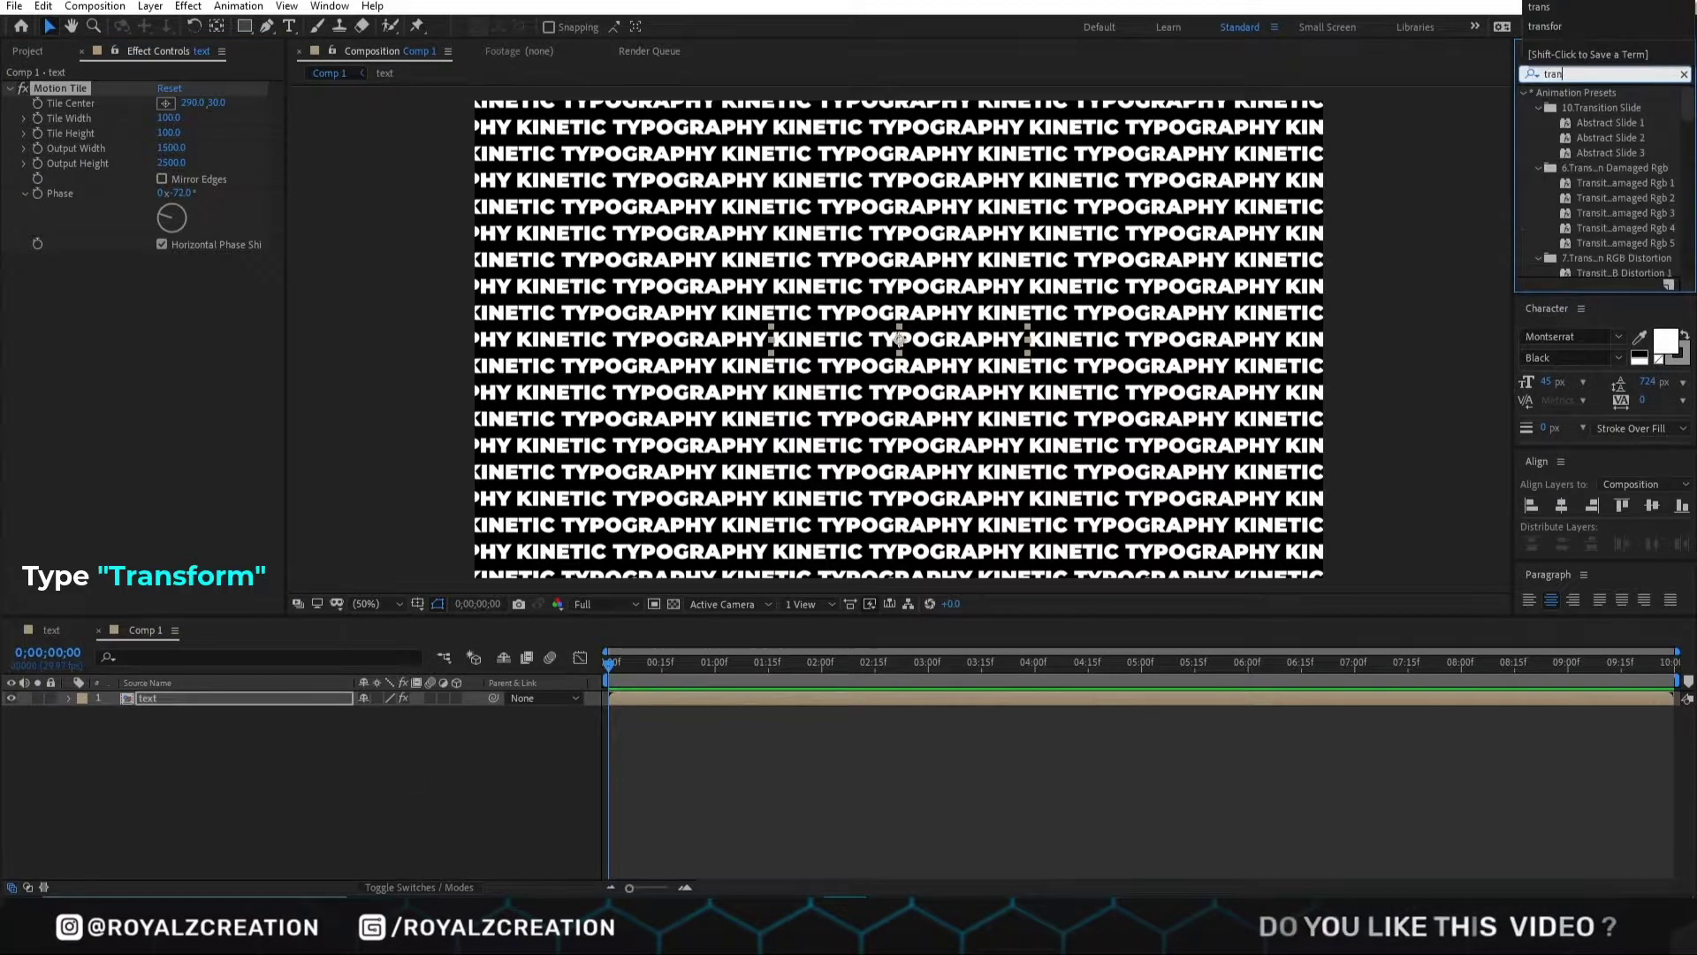
pyautogui.write('sform')
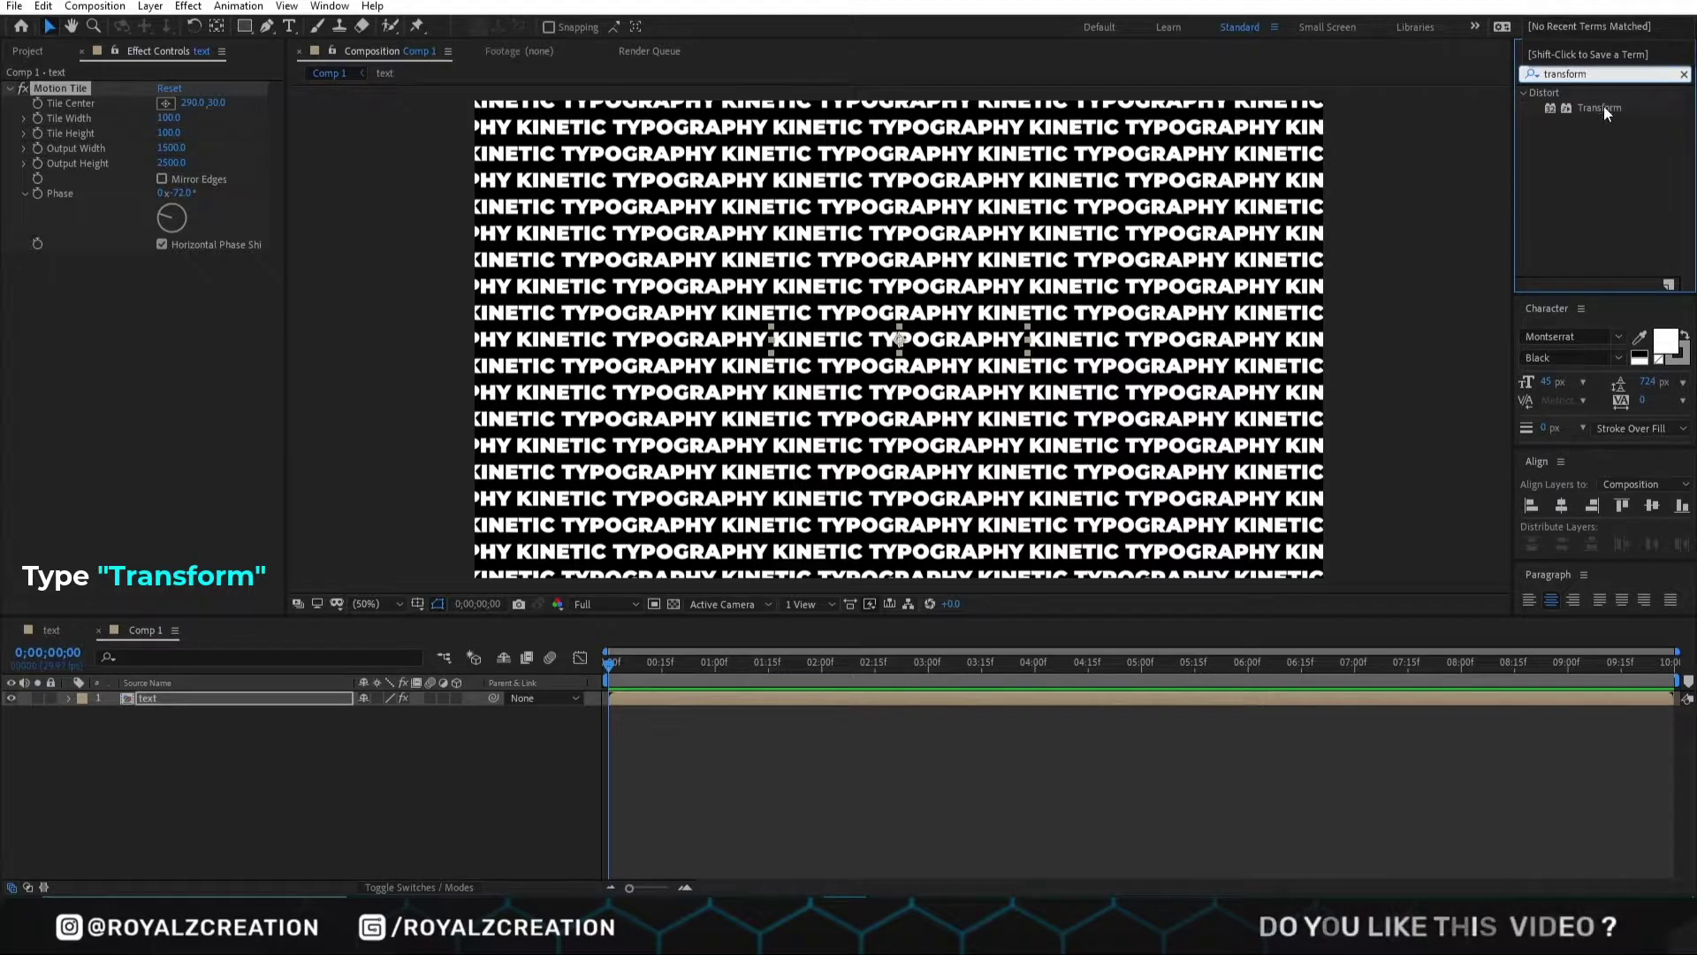
pyautogui.doubleClick(1604, 108)
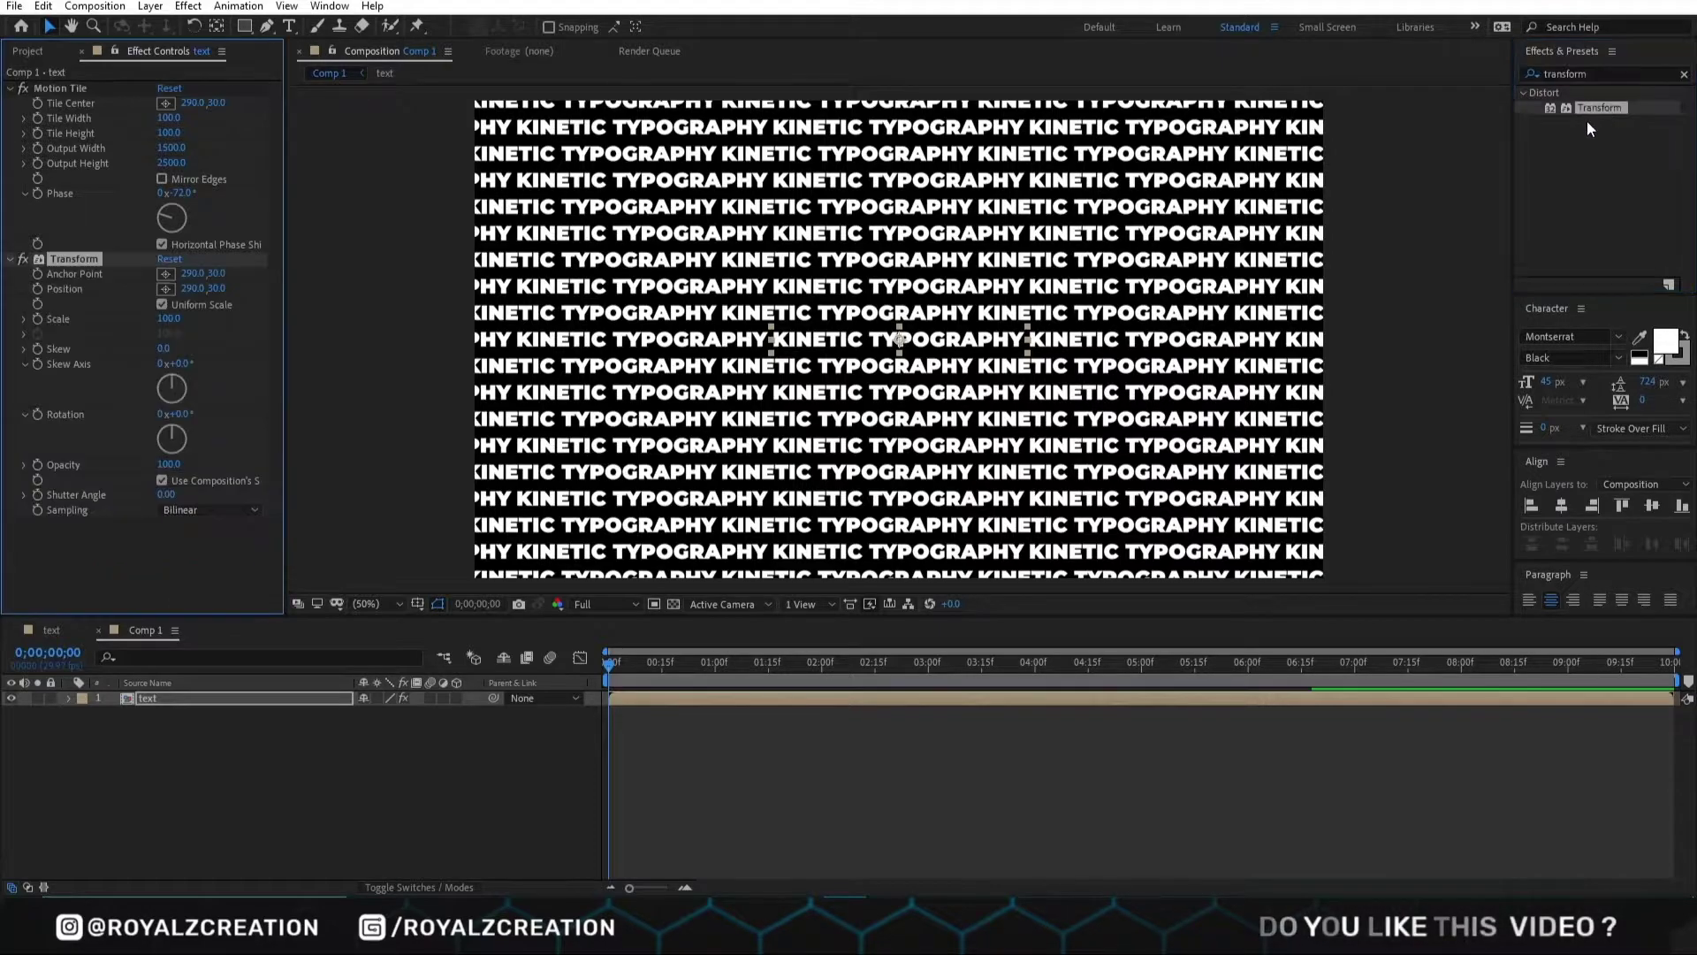
pyautogui.click(37, 273)
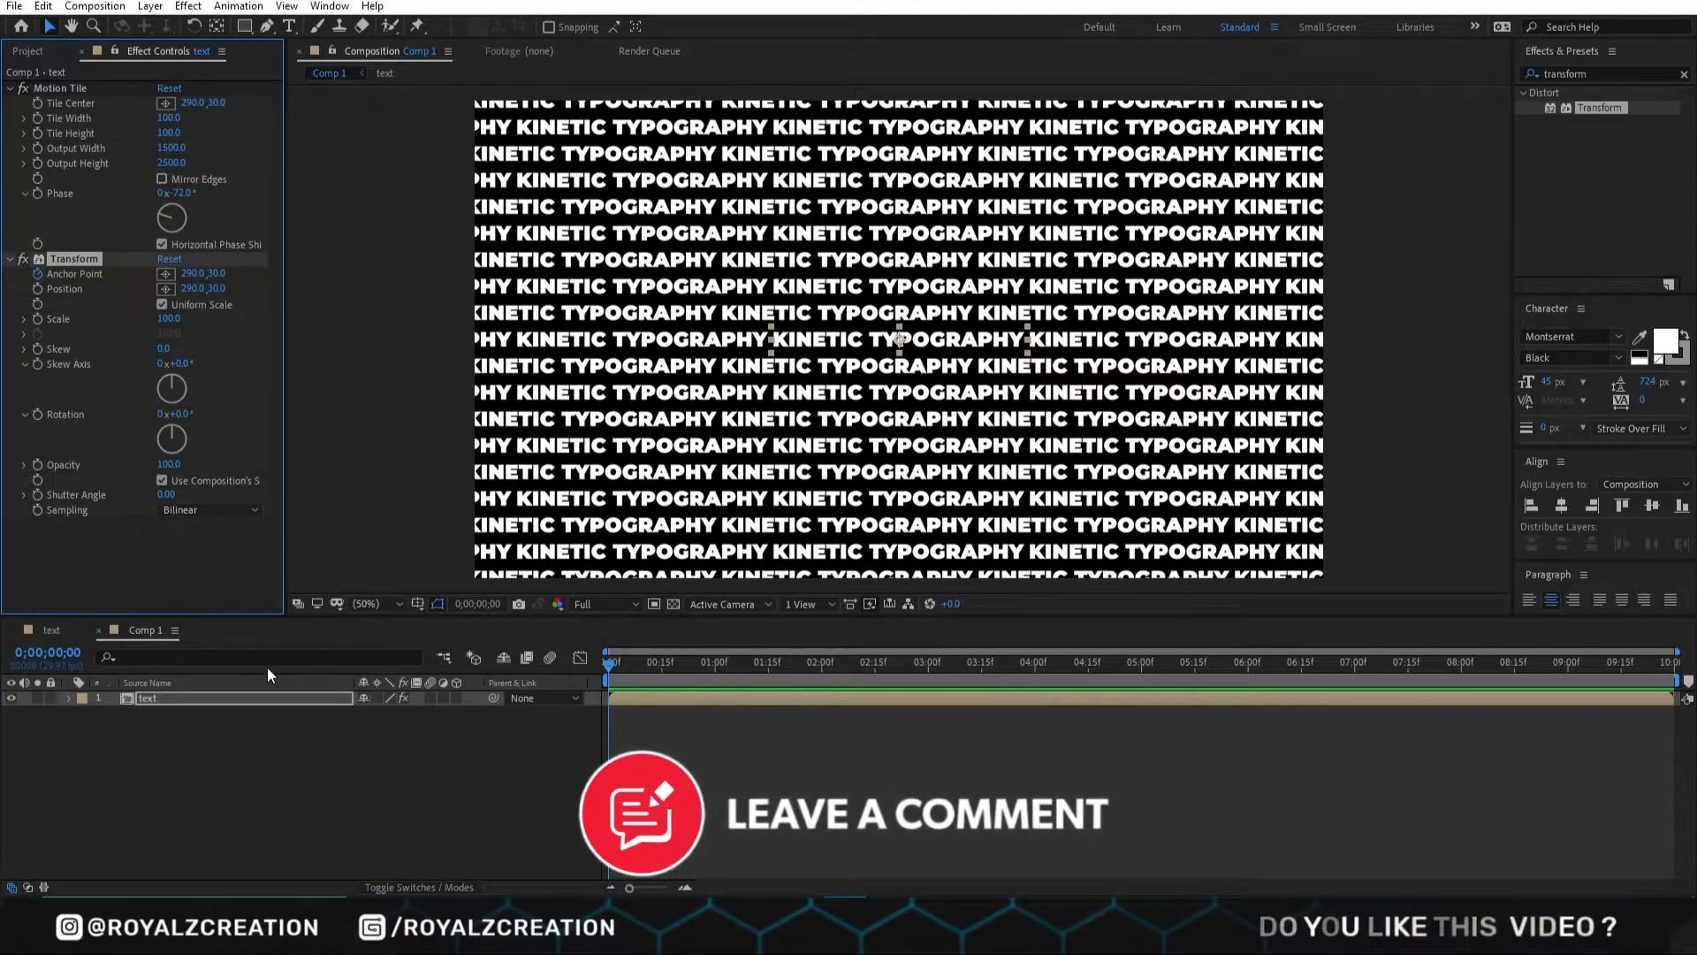
pyautogui.press('u')
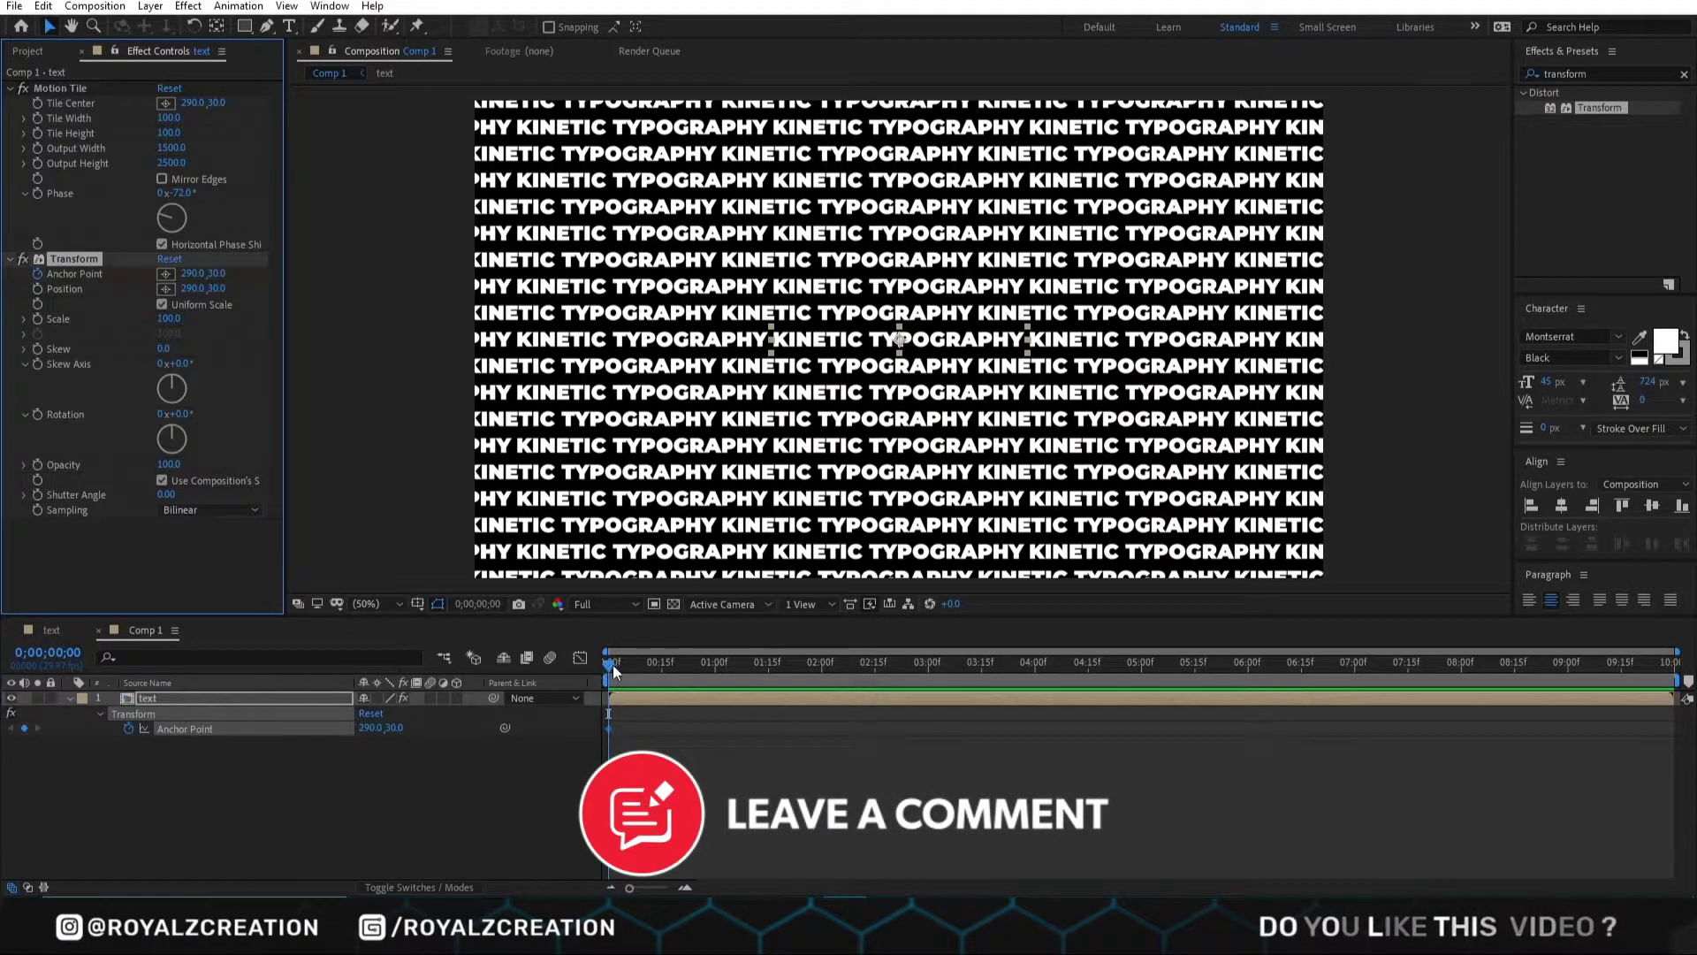
pyautogui.press('End')
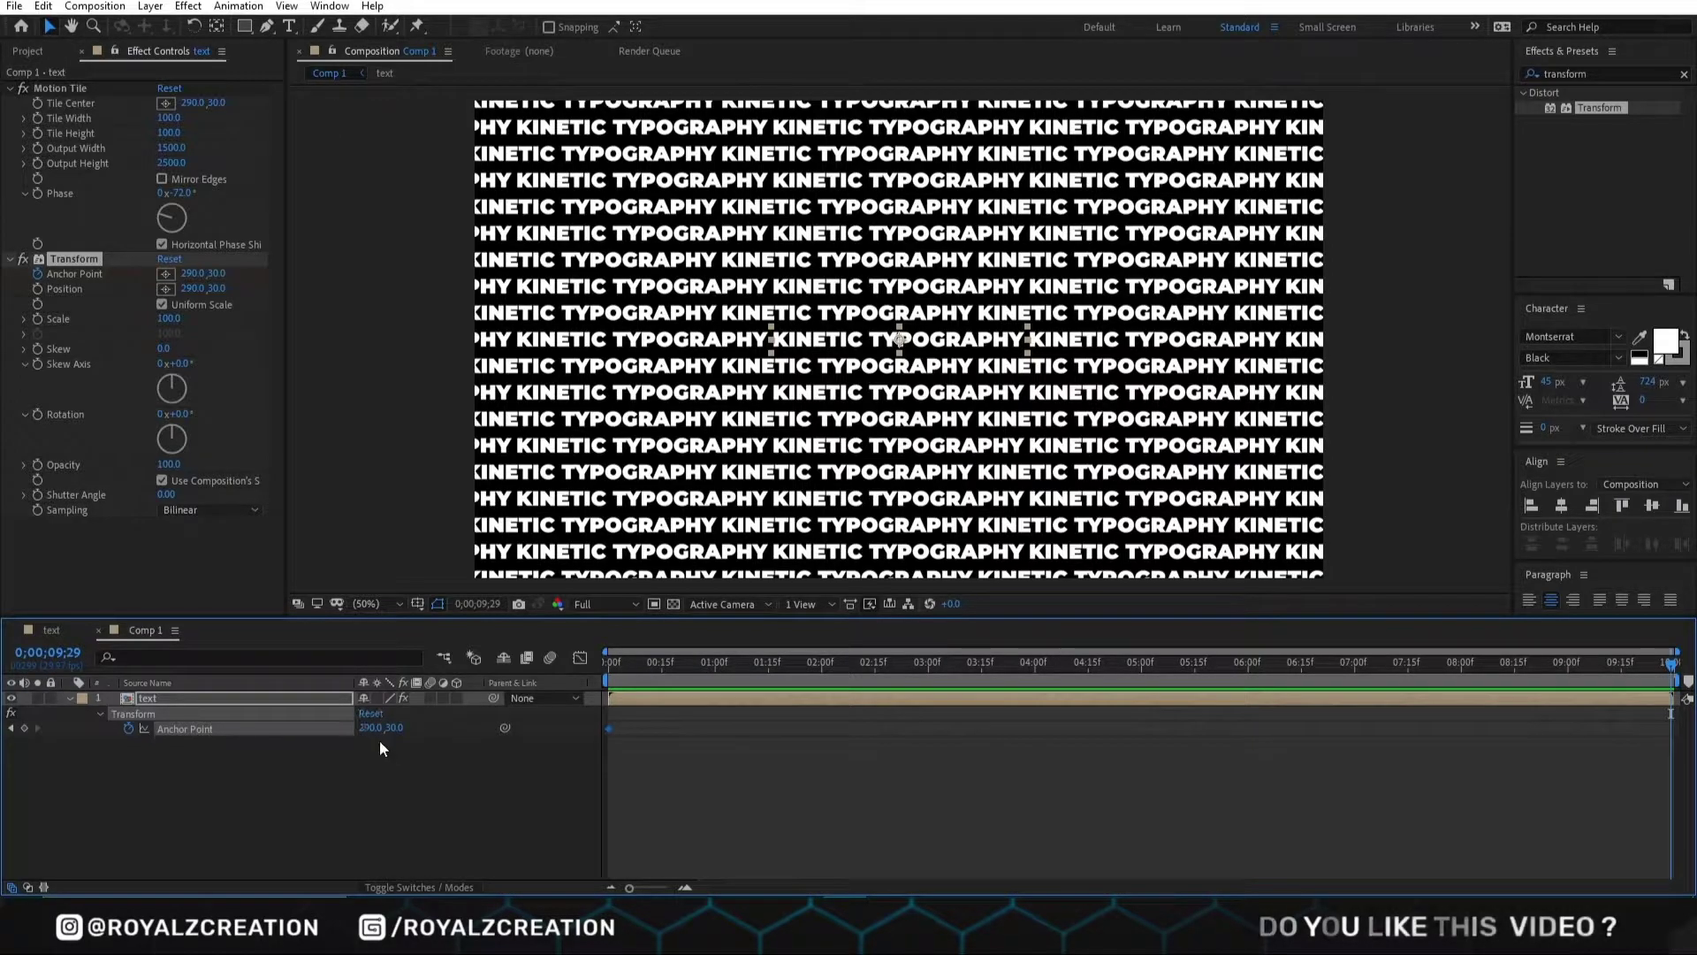
pyautogui.click(369, 727)
pyautogui.write('871')
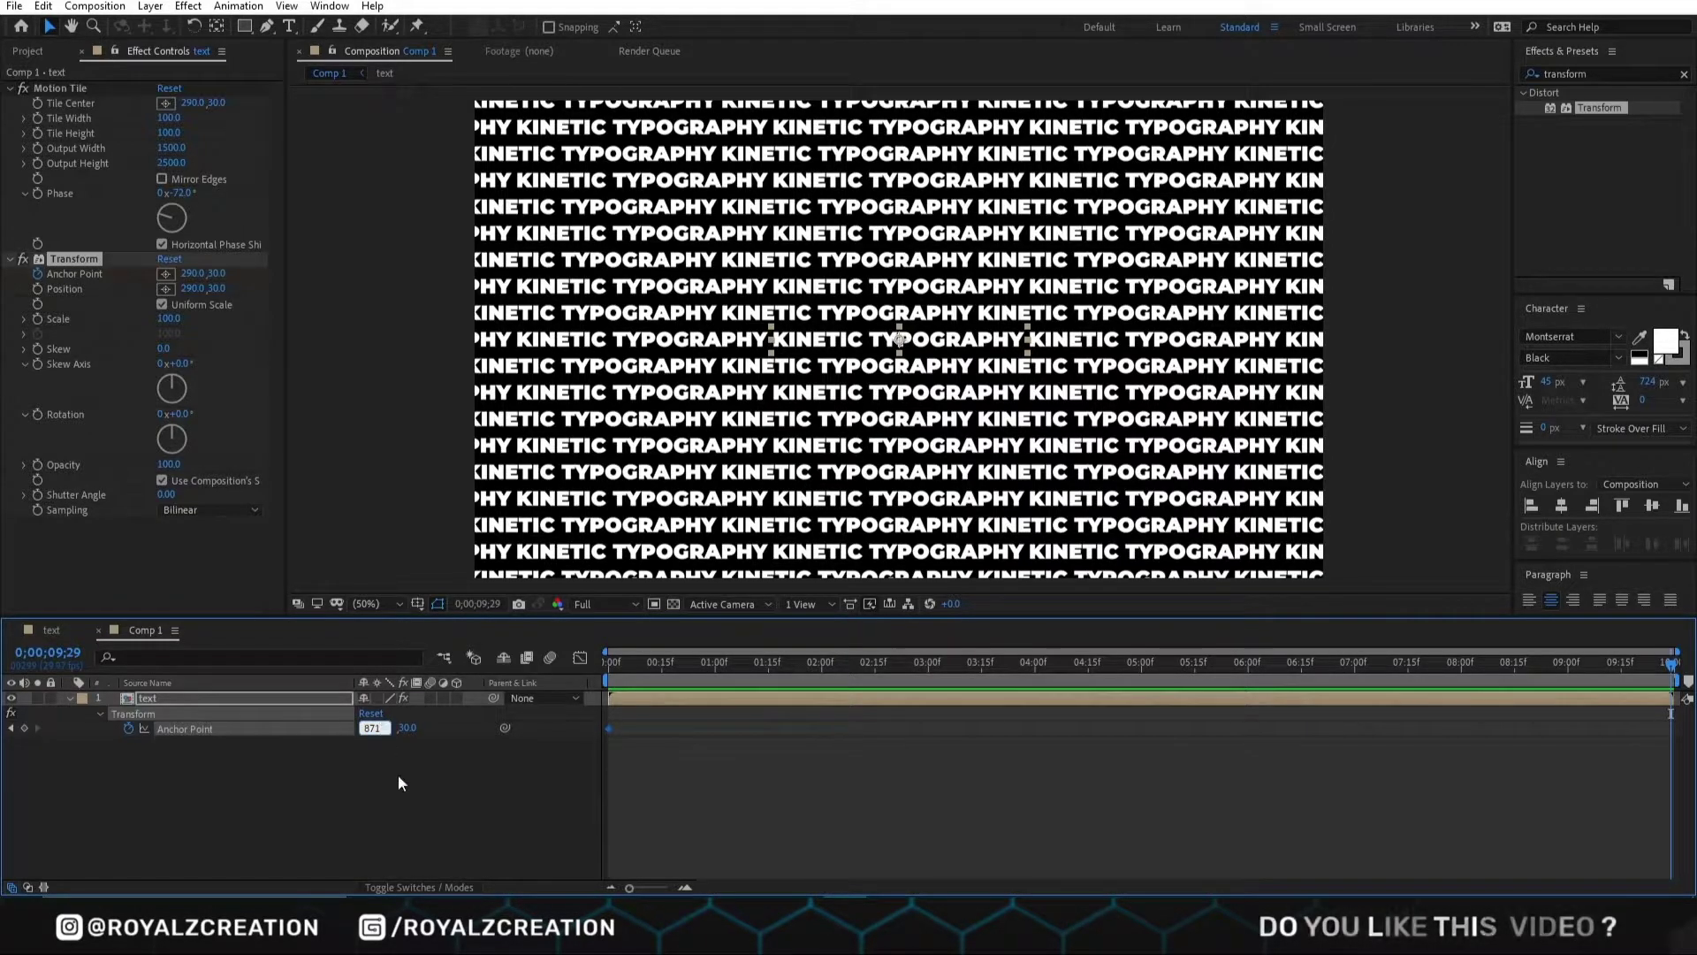
pyautogui.press('Tab')
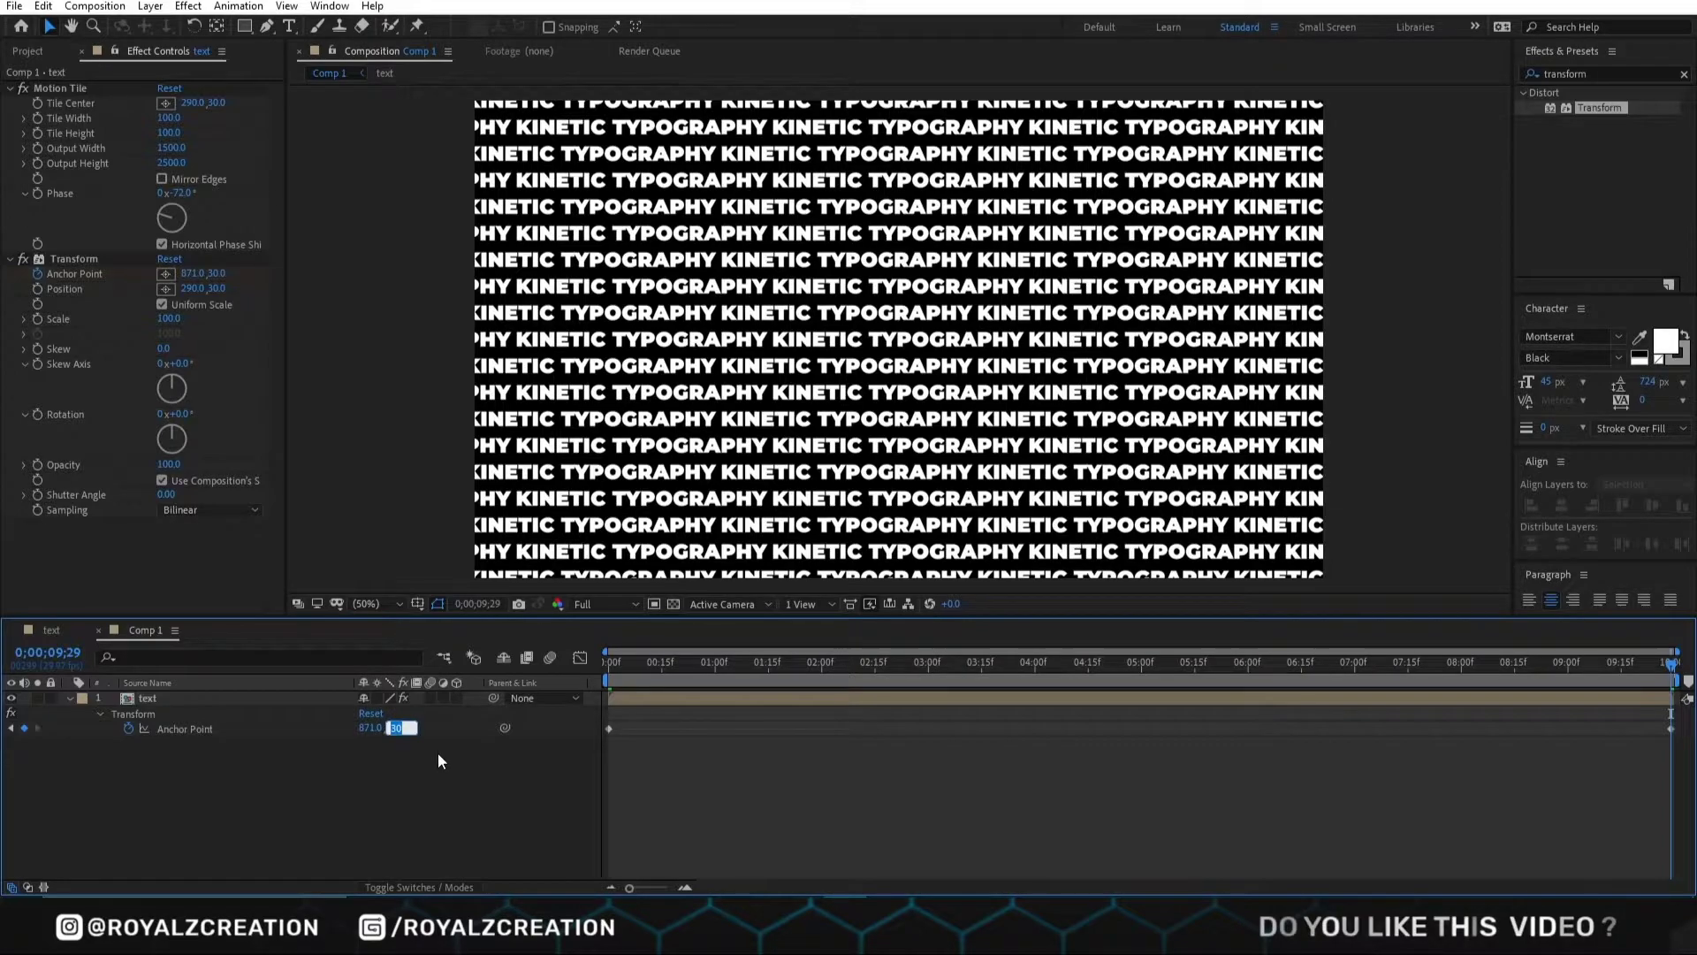
pyautogui.press('Return')
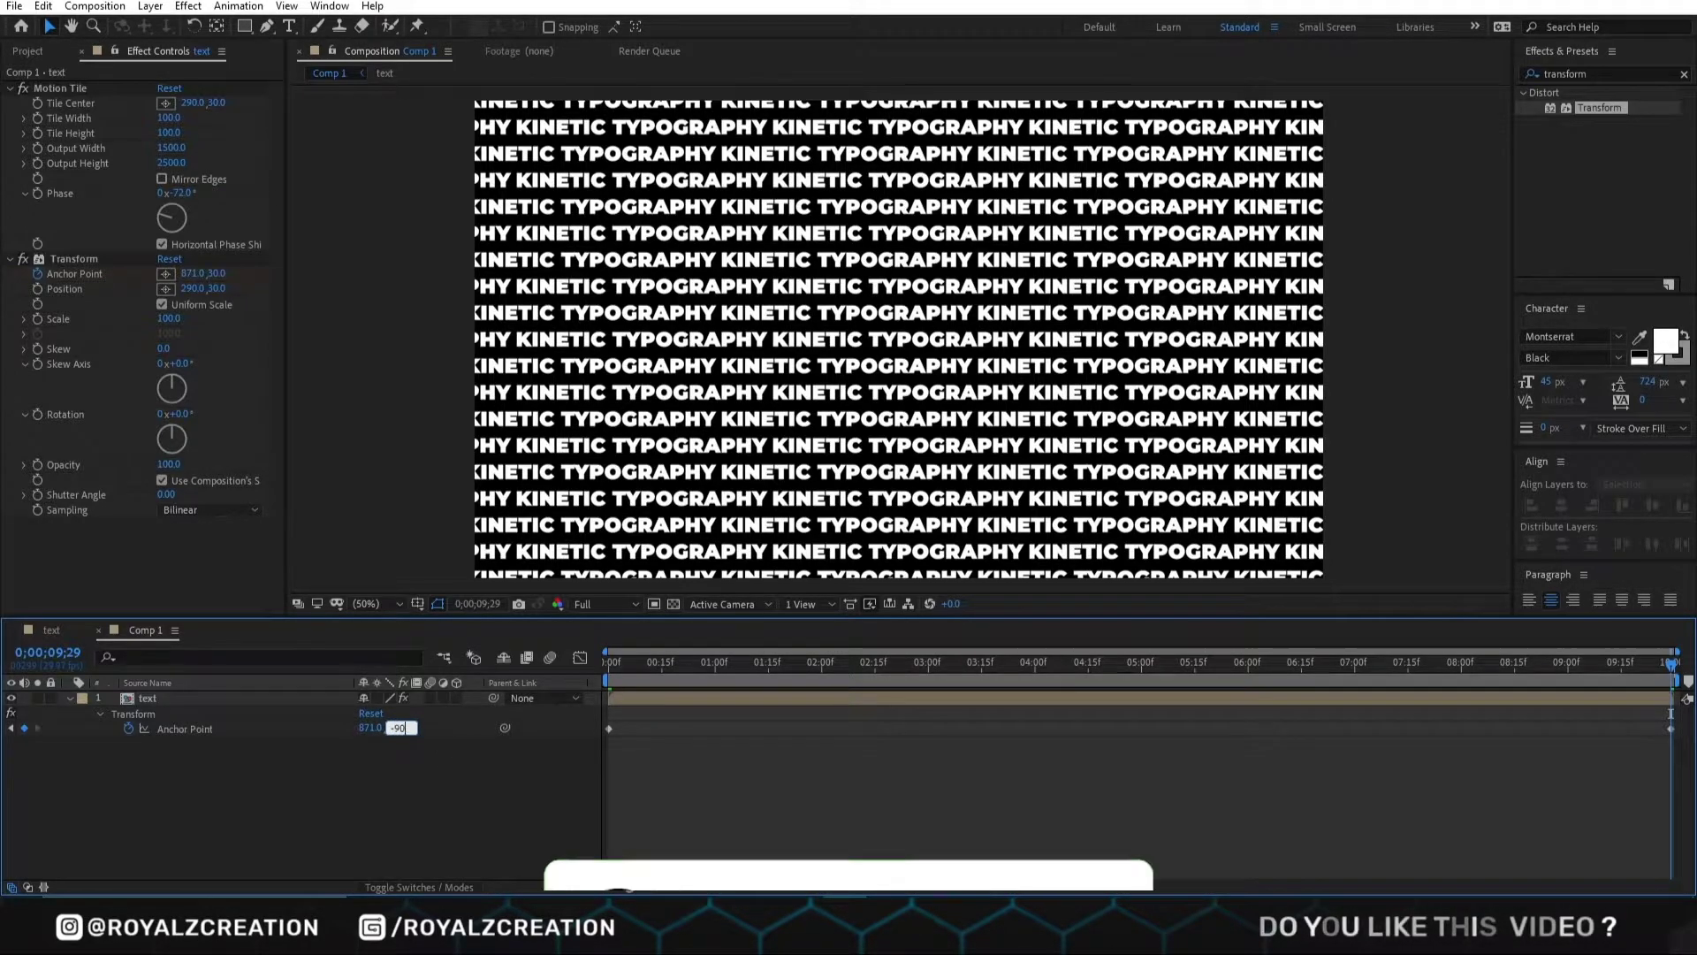
# - Preview the sliding rows and precompose the layer as 'Text animation'
pyautogui.press('space')
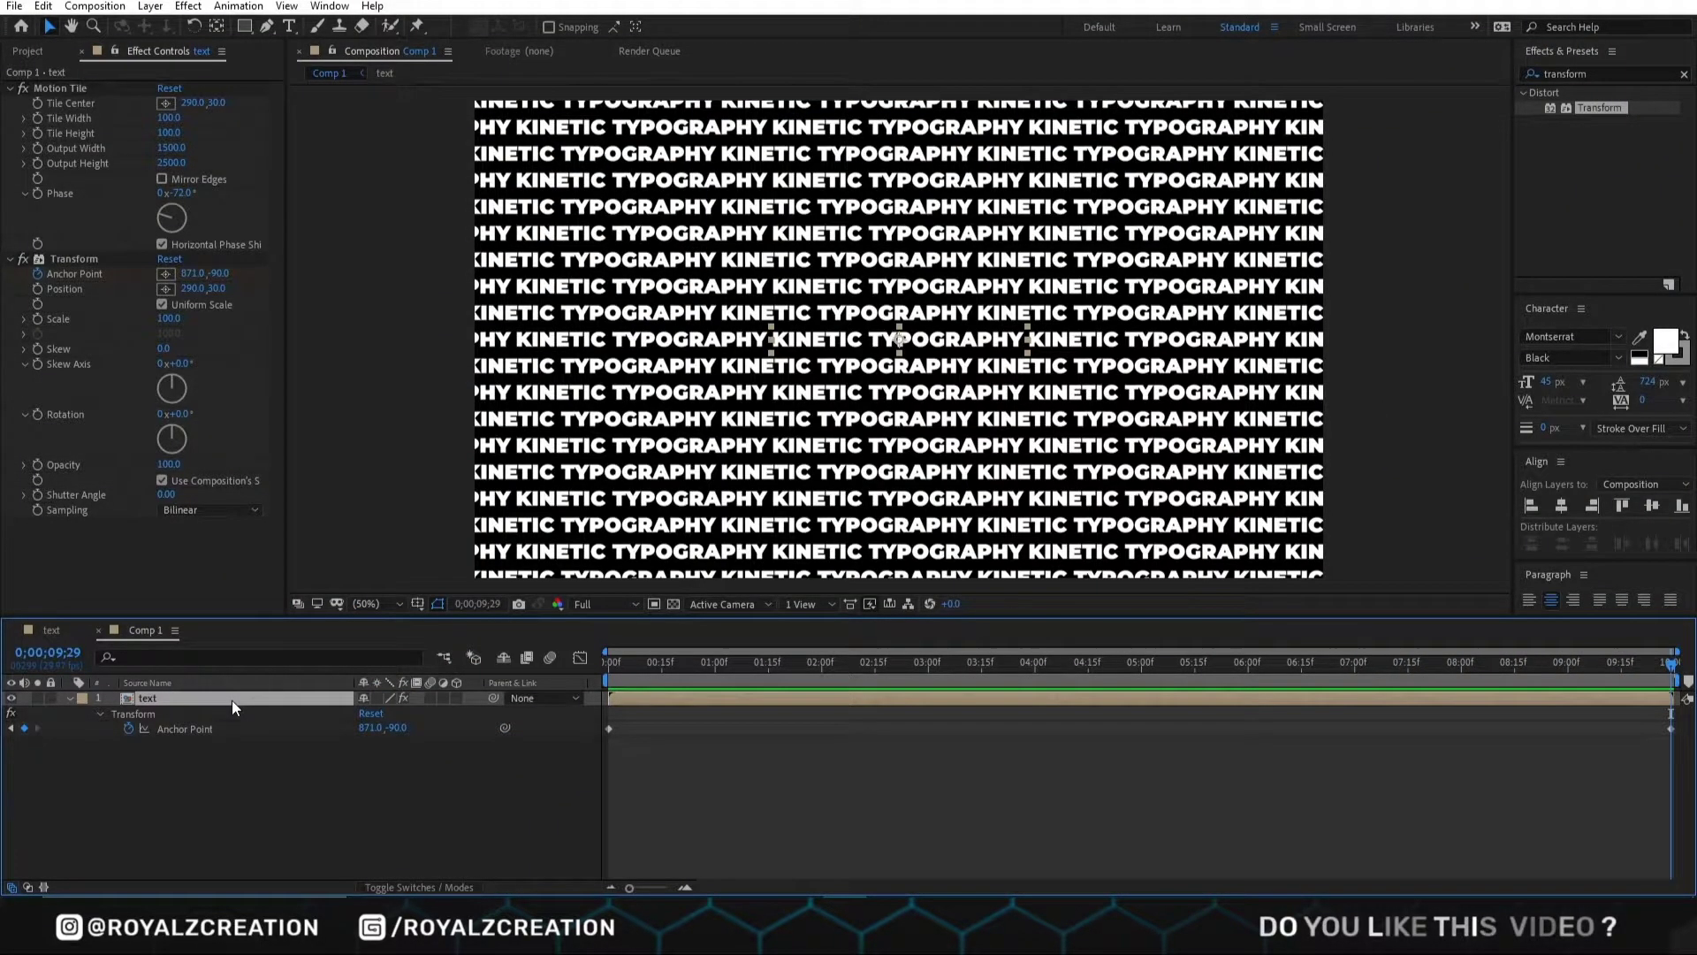
pyautogui.hotkey('ctrl', 'shift', 'c')
pyautogui.write('Text a')
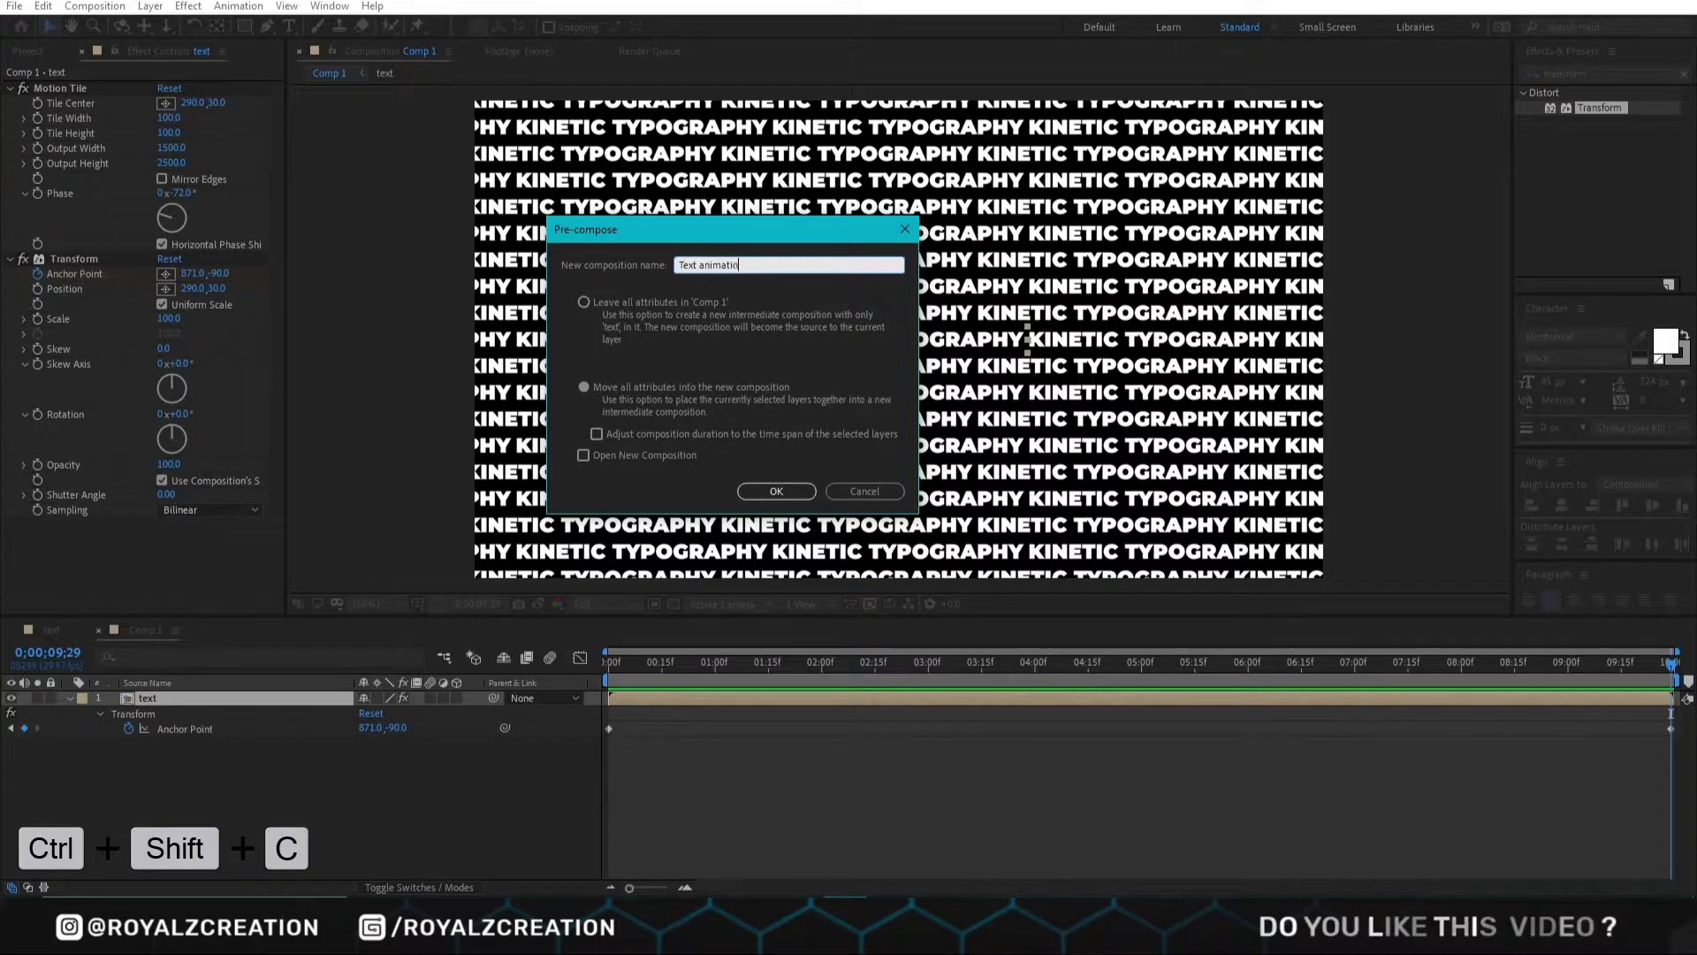
pyautogui.write('nimatio')
pyautogui.press('Return')
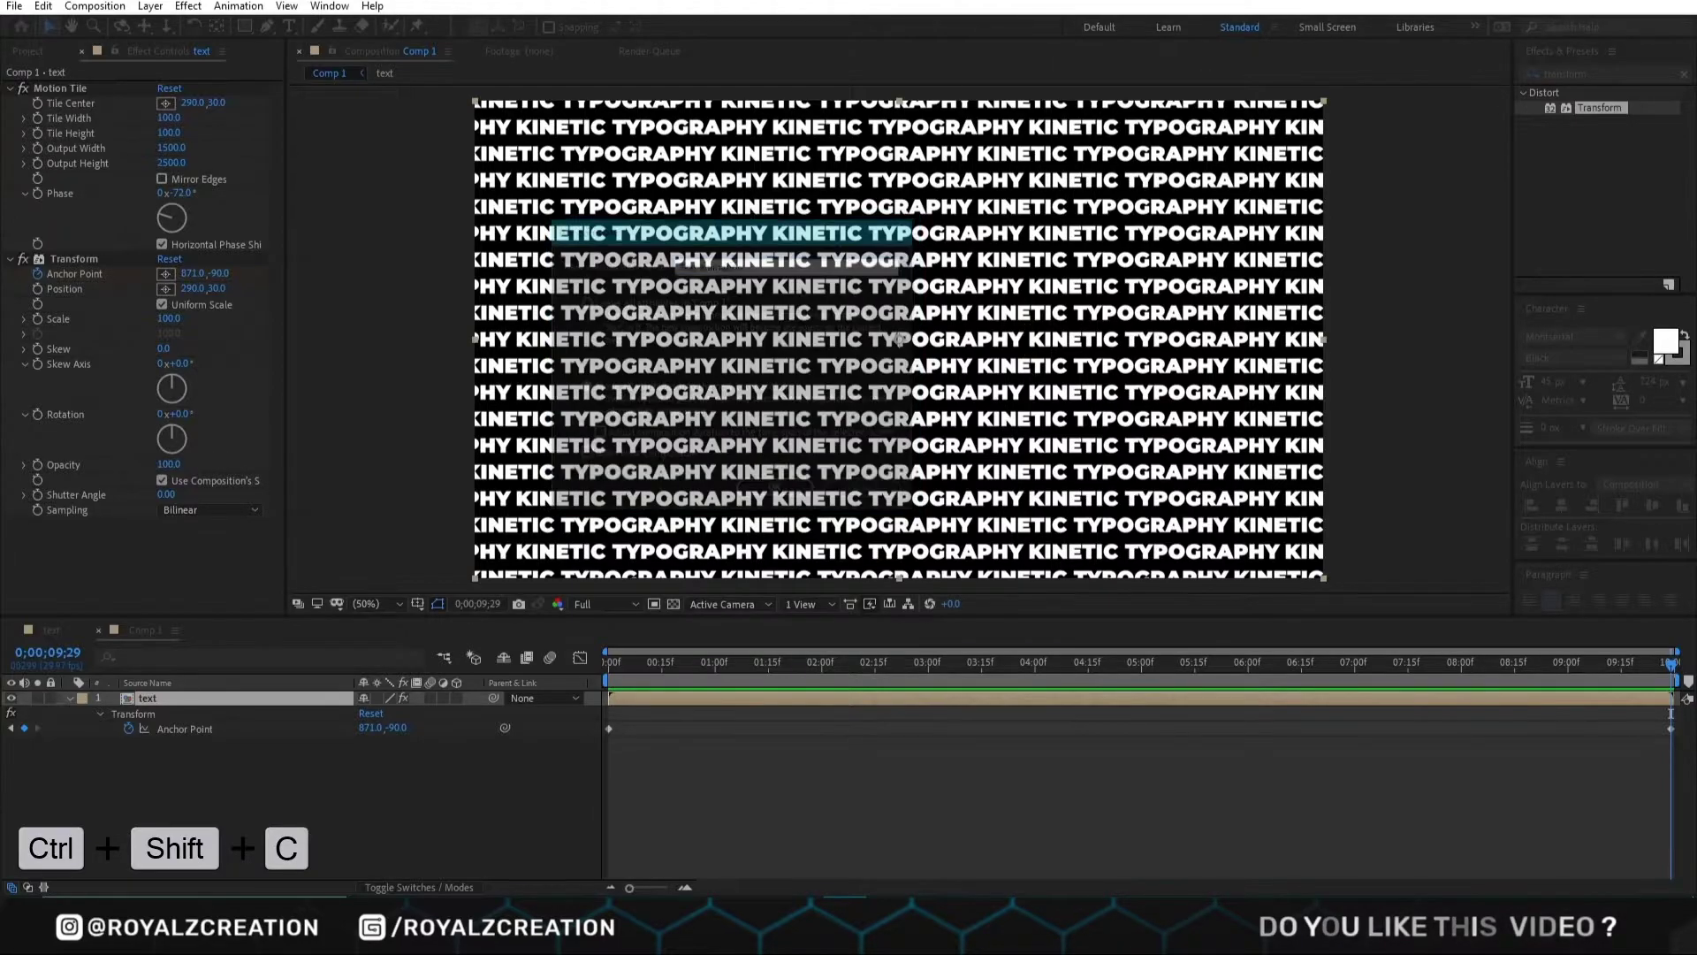
# - Search for 'cc sphere' and apply CC Sphere to the Text animation layer
pyautogui.click(1591, 74)
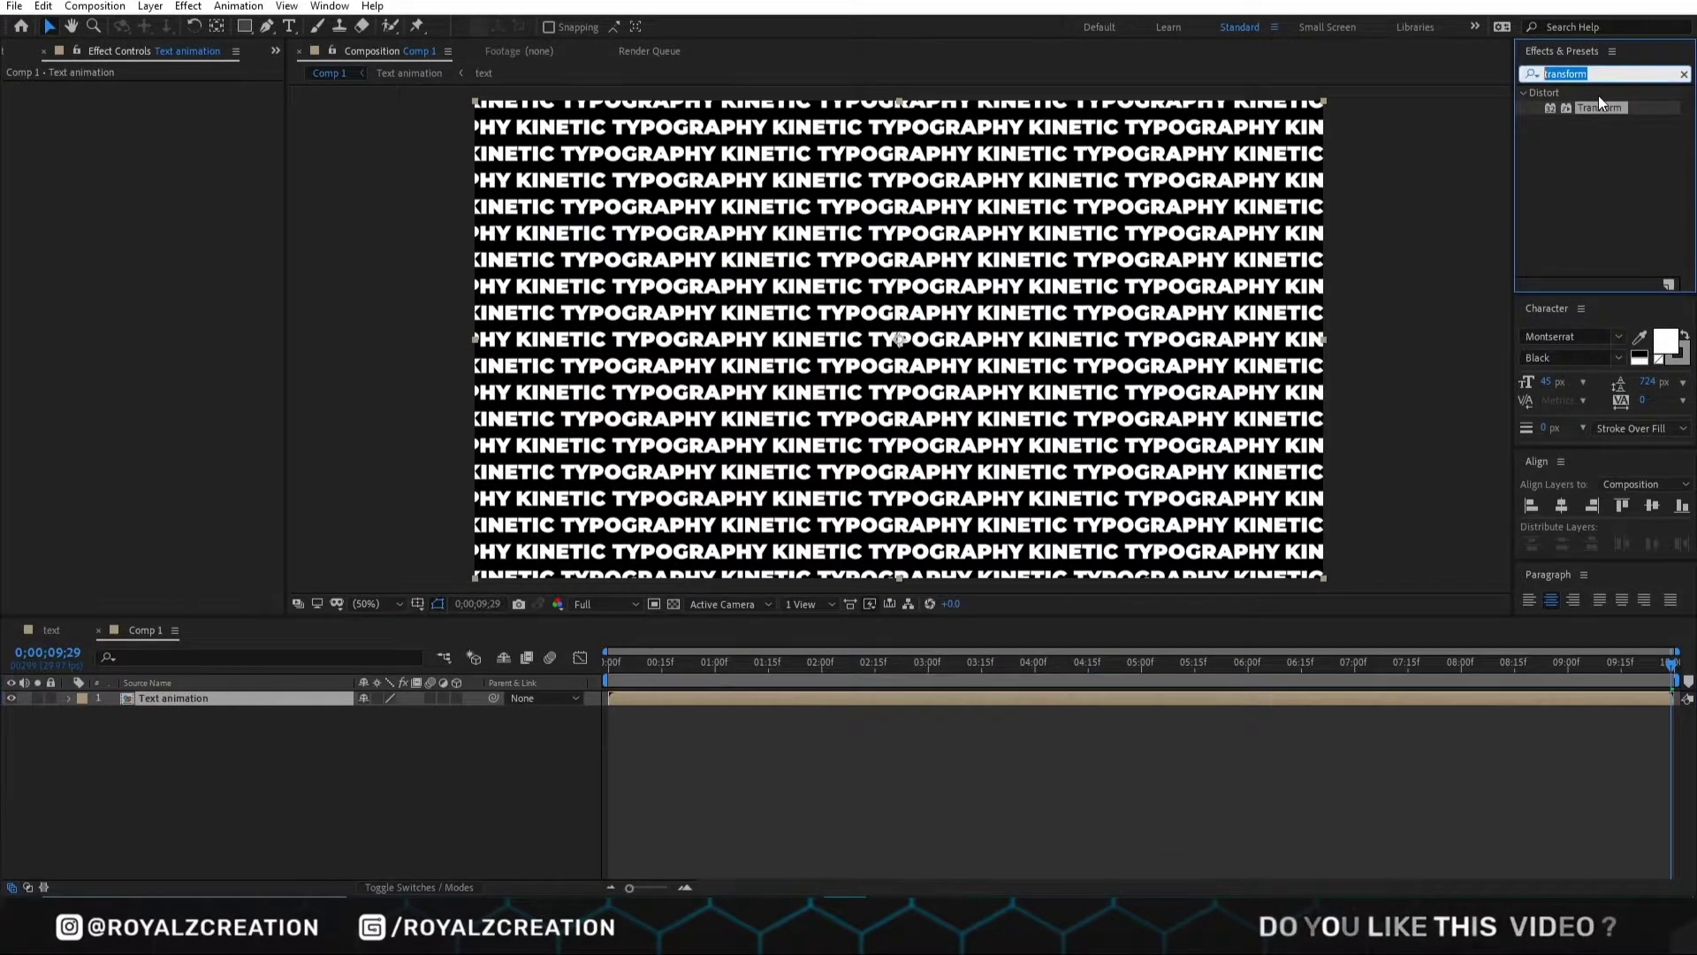
pyautogui.write('cc sphere')
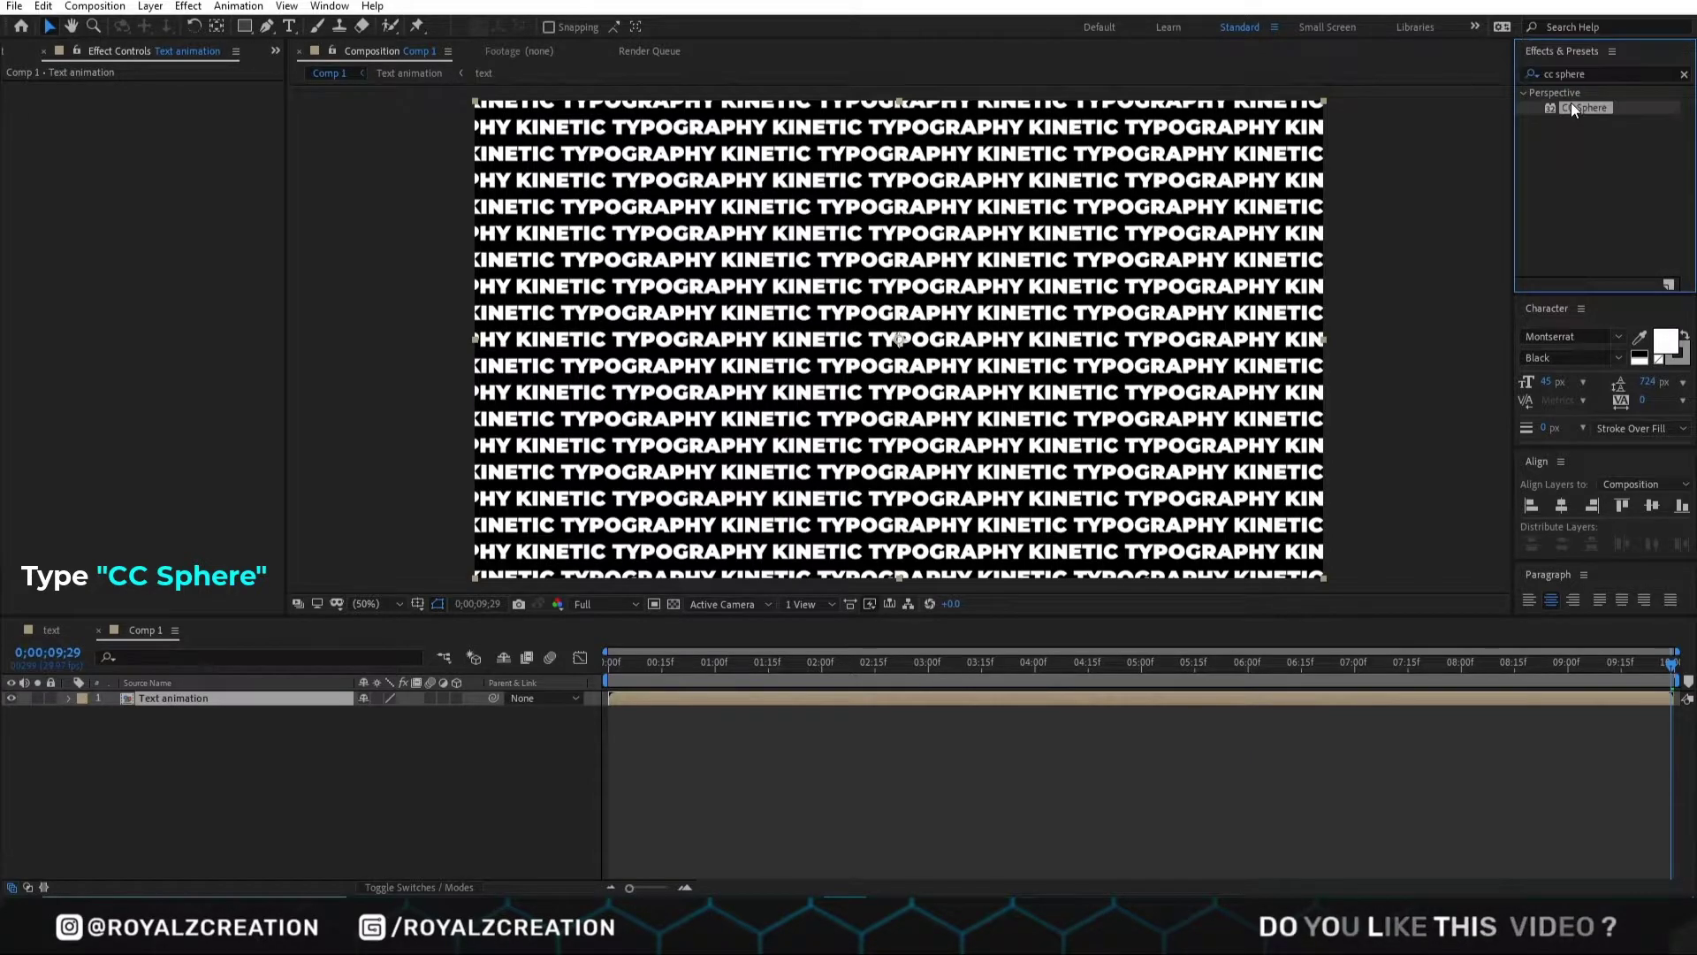
pyautogui.doubleClick(1574, 106)
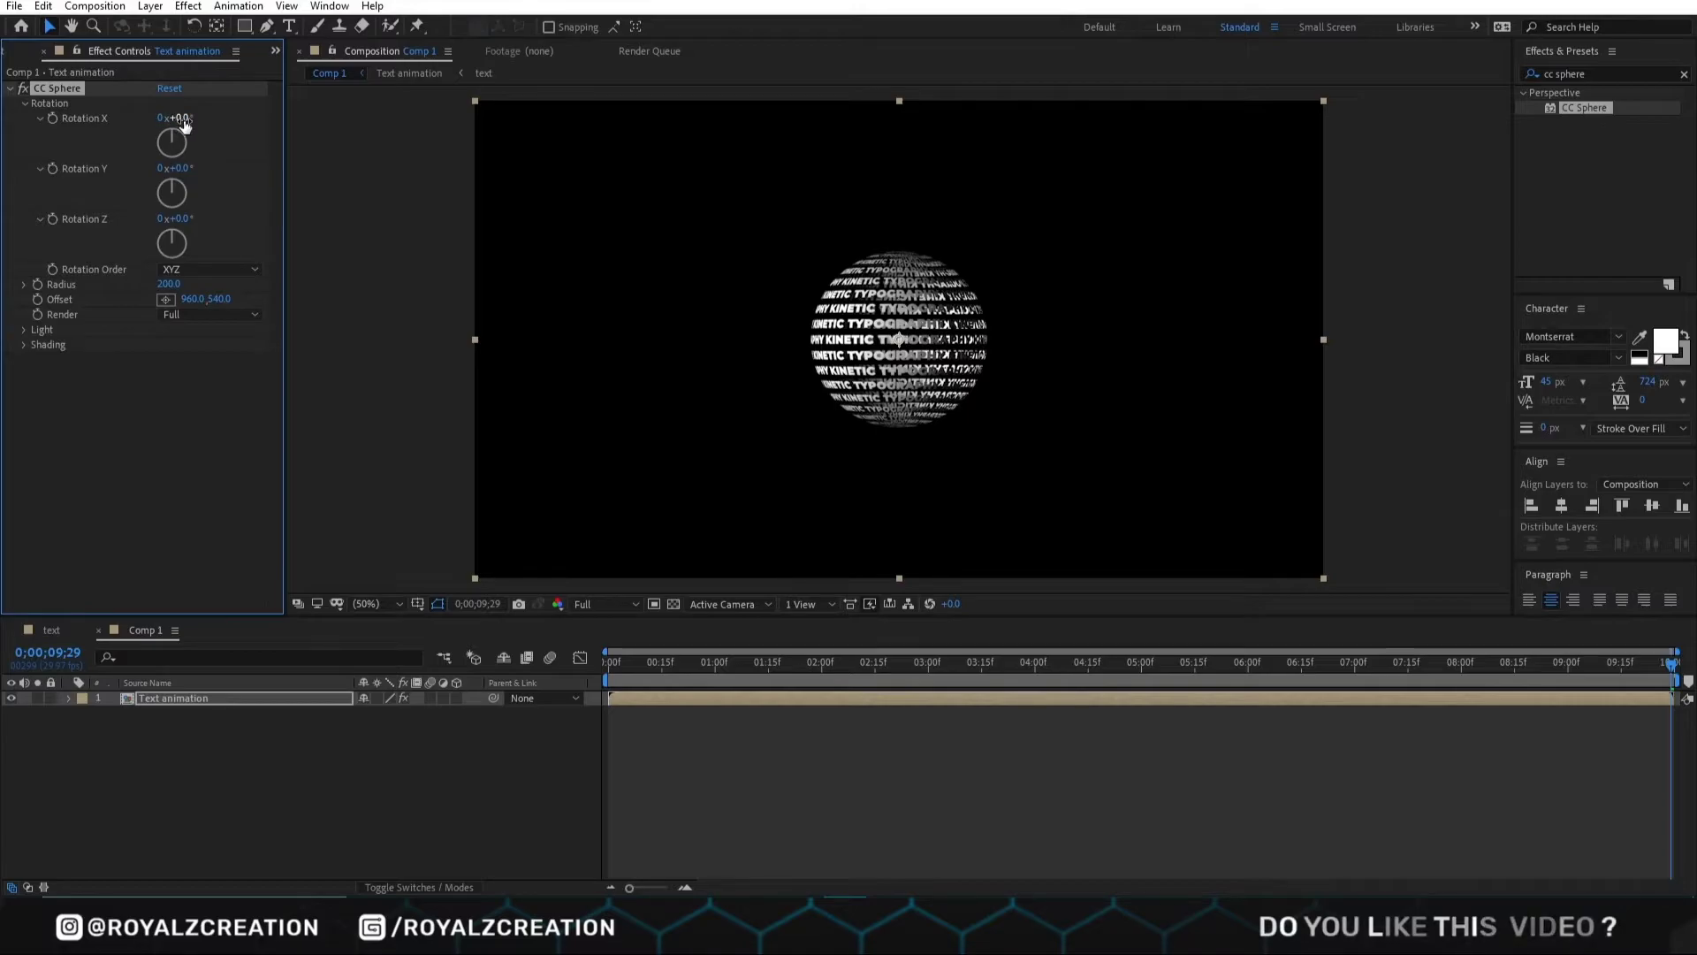
# - Set CC Sphere Rotation X -13°, Y 40°, Z -18° and Radius 405
pyautogui.click(181, 118)
pyautogui.write('-13')
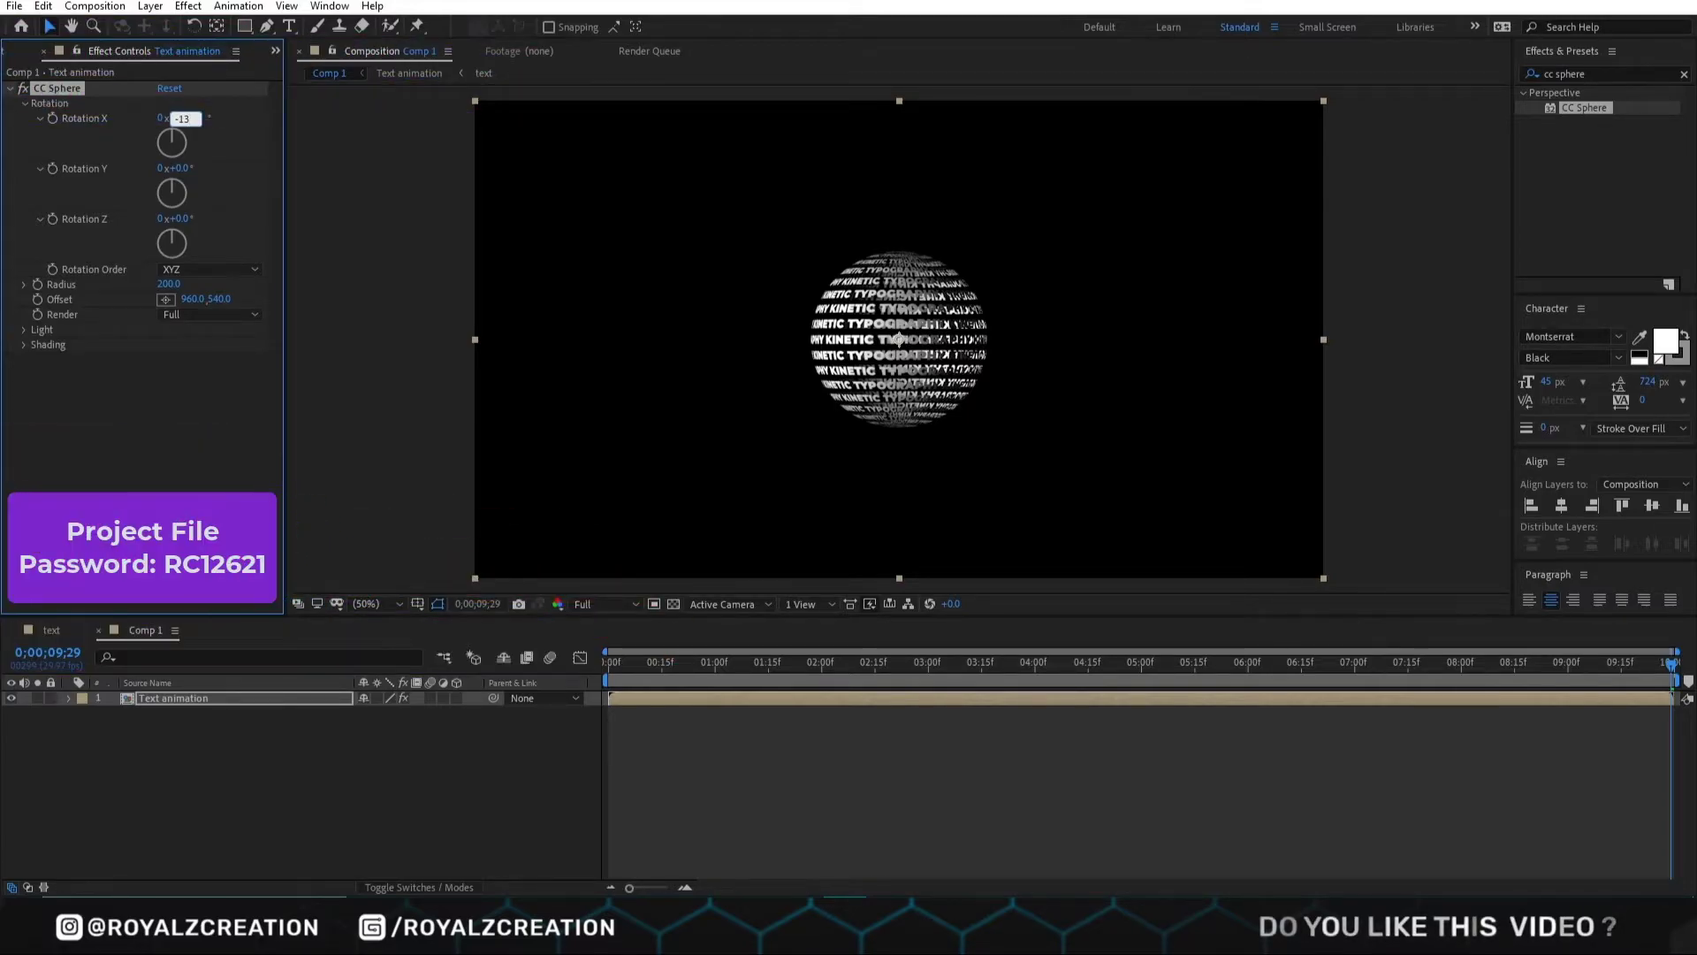
pyautogui.press('Return')
pyautogui.click(182, 168)
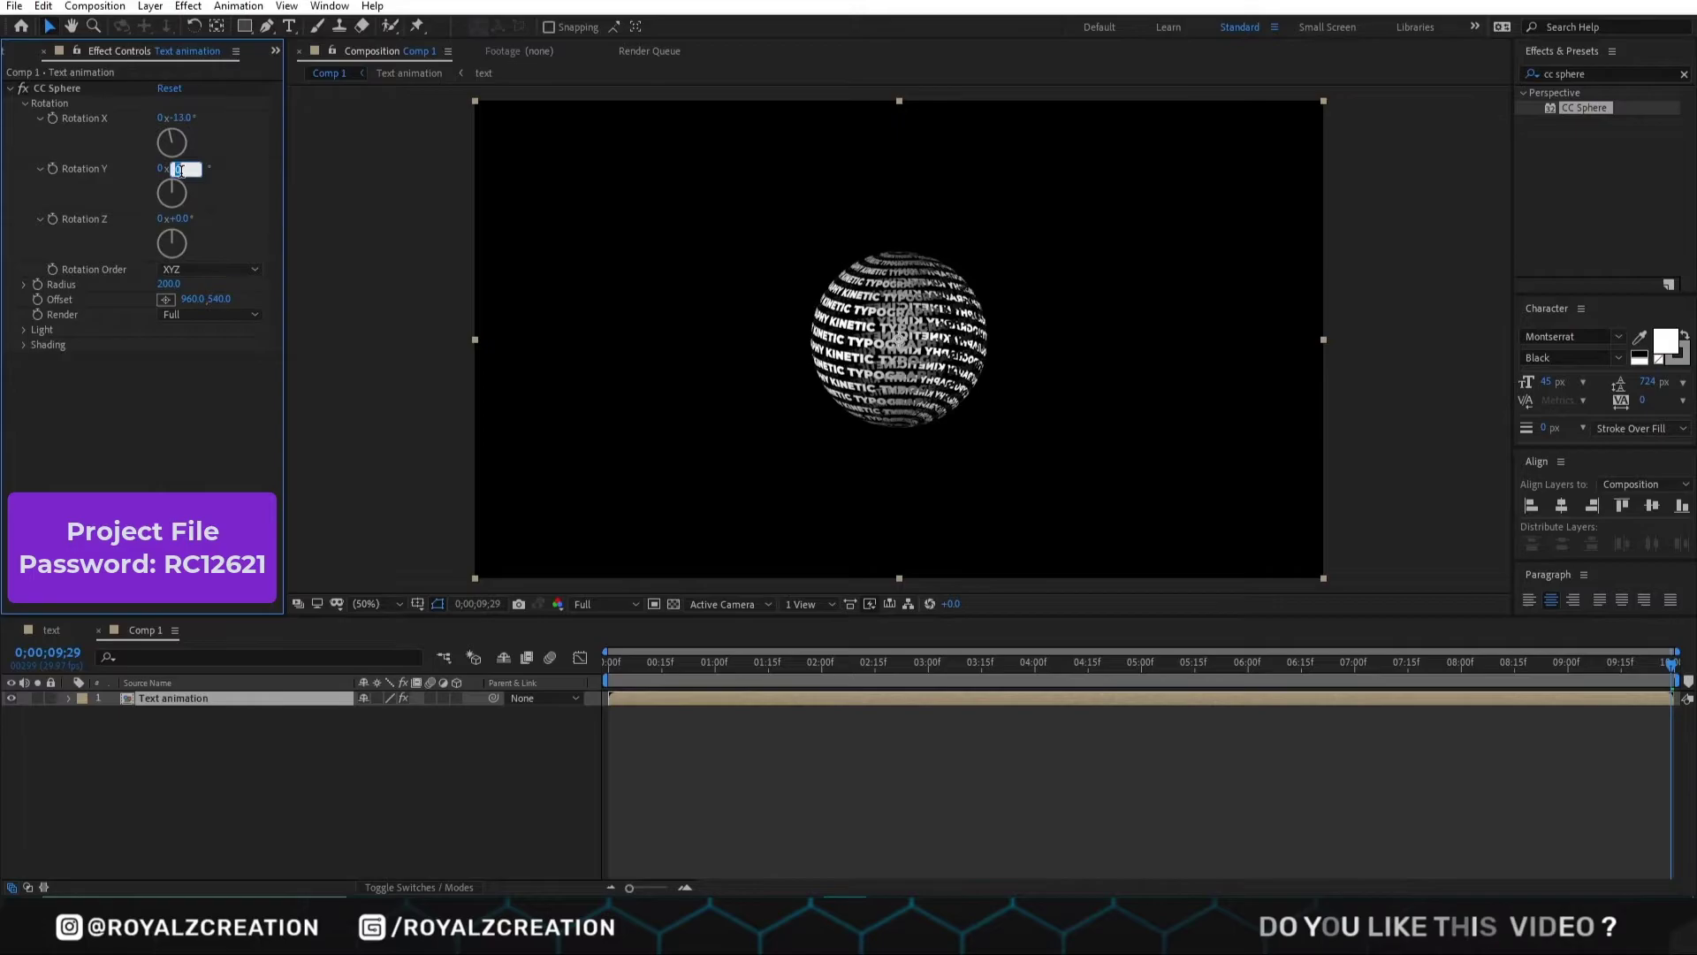
pyautogui.write('40')
pyautogui.press('Return')
pyautogui.click(181, 218)
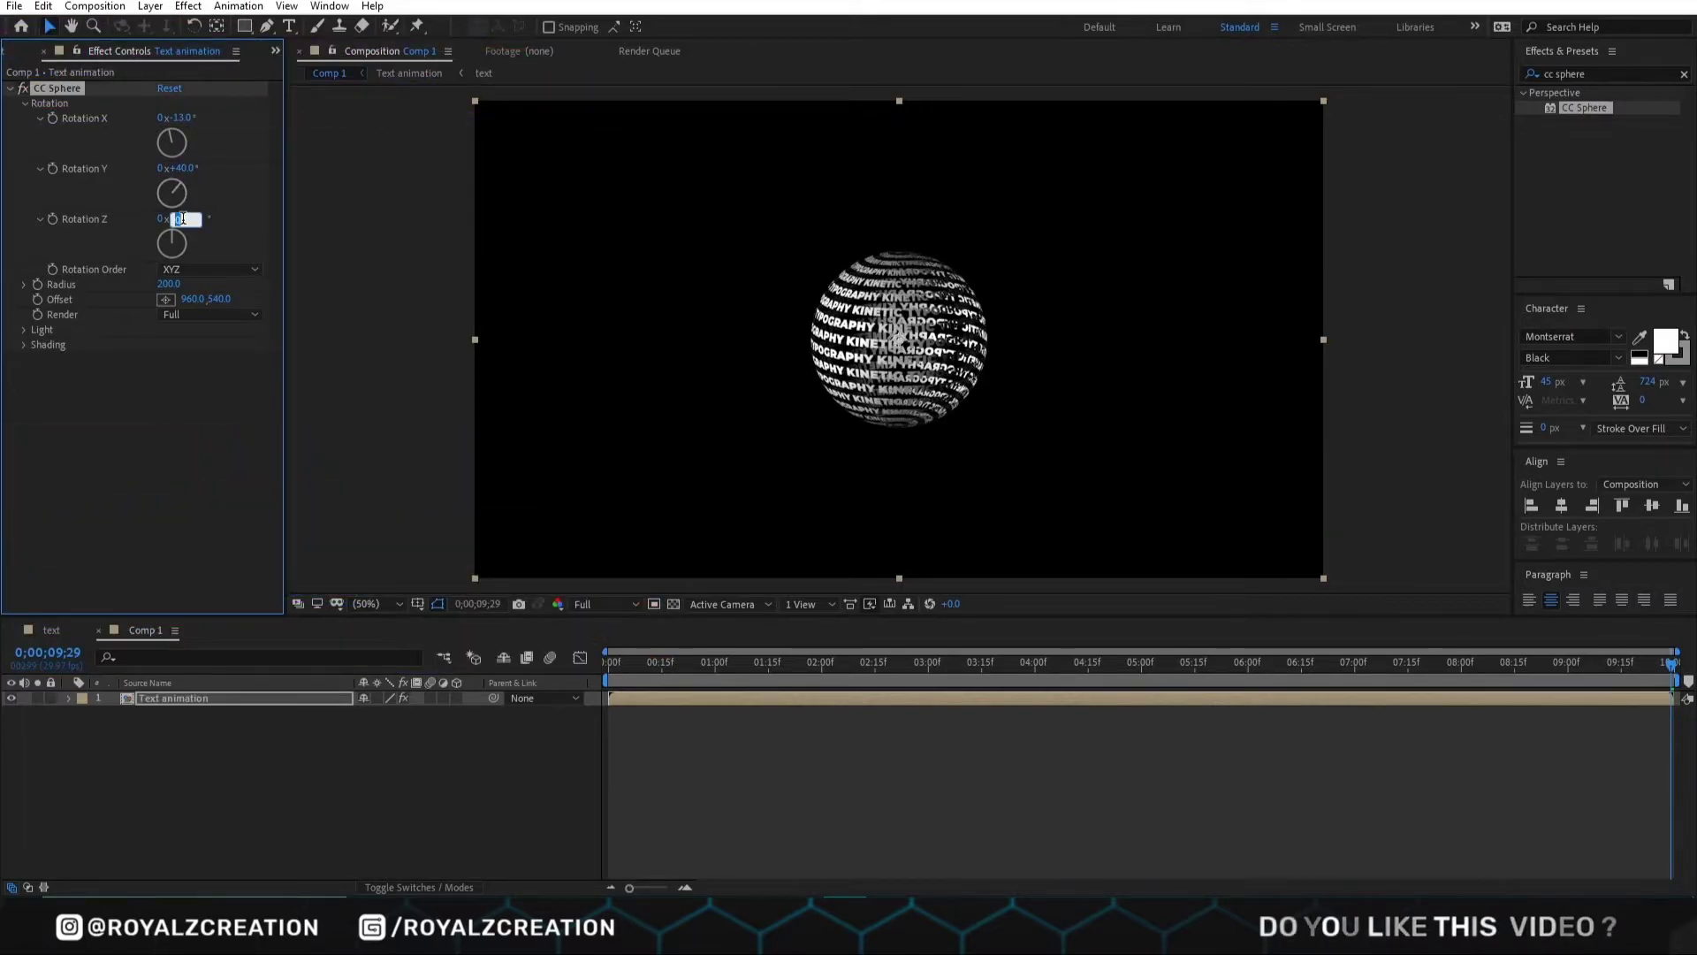
pyautogui.write('-10')
pyautogui.press('Return')
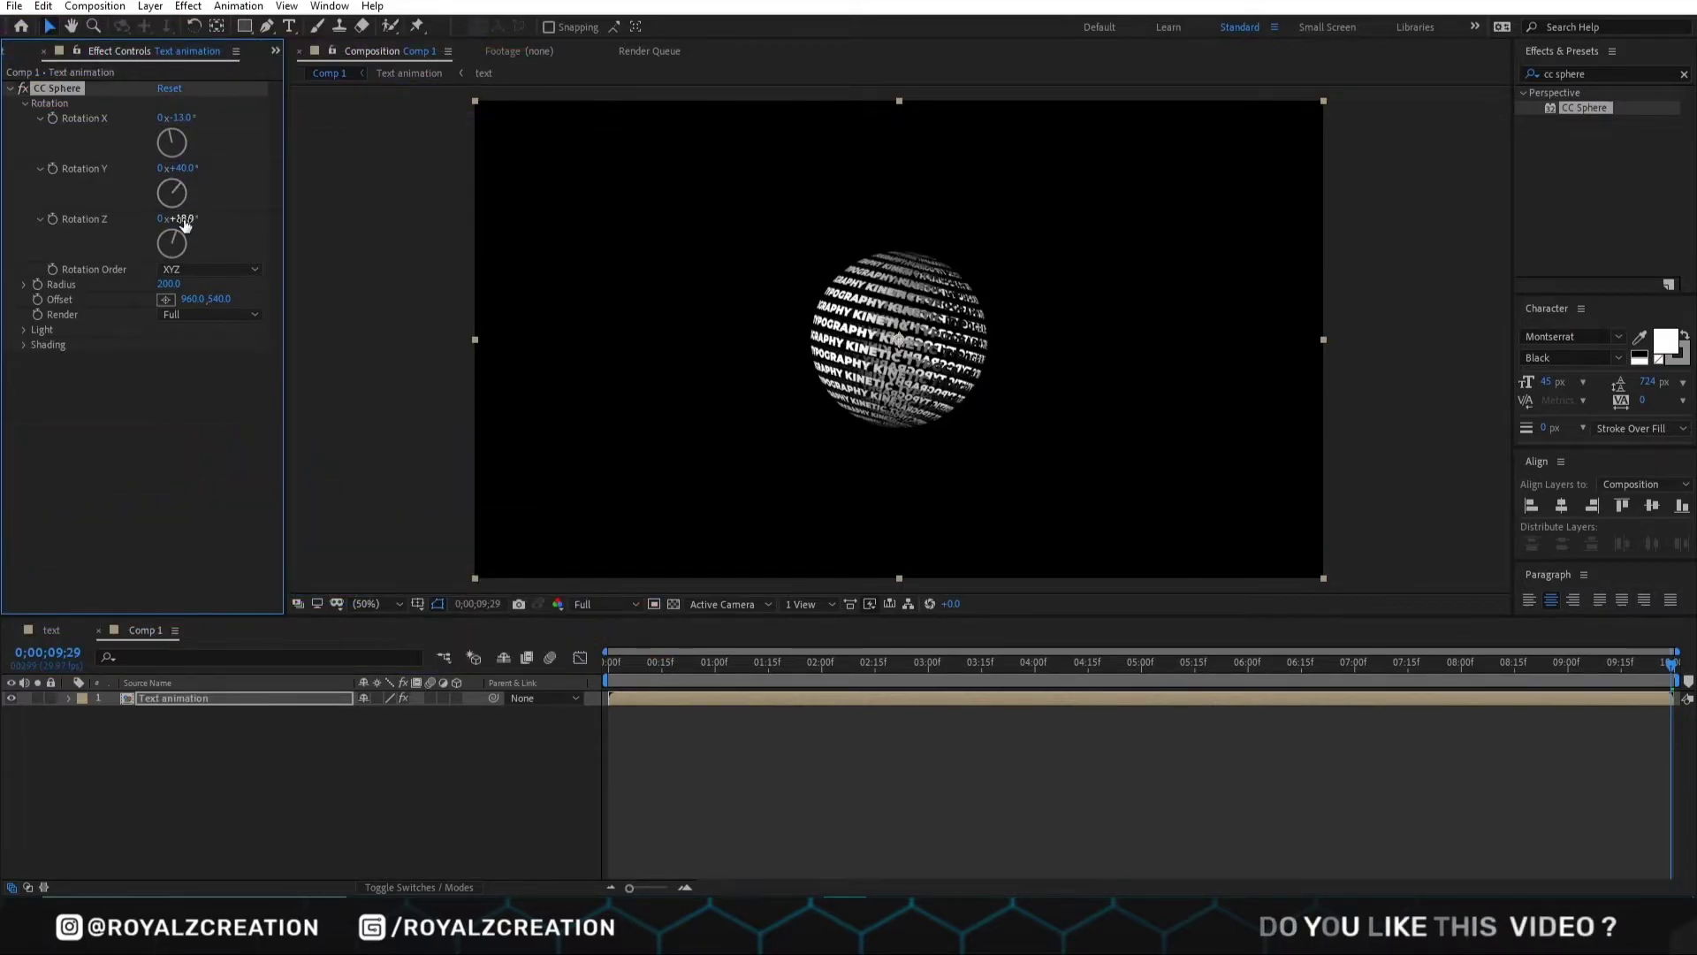
pyautogui.click(171, 284)
pyautogui.write('405')
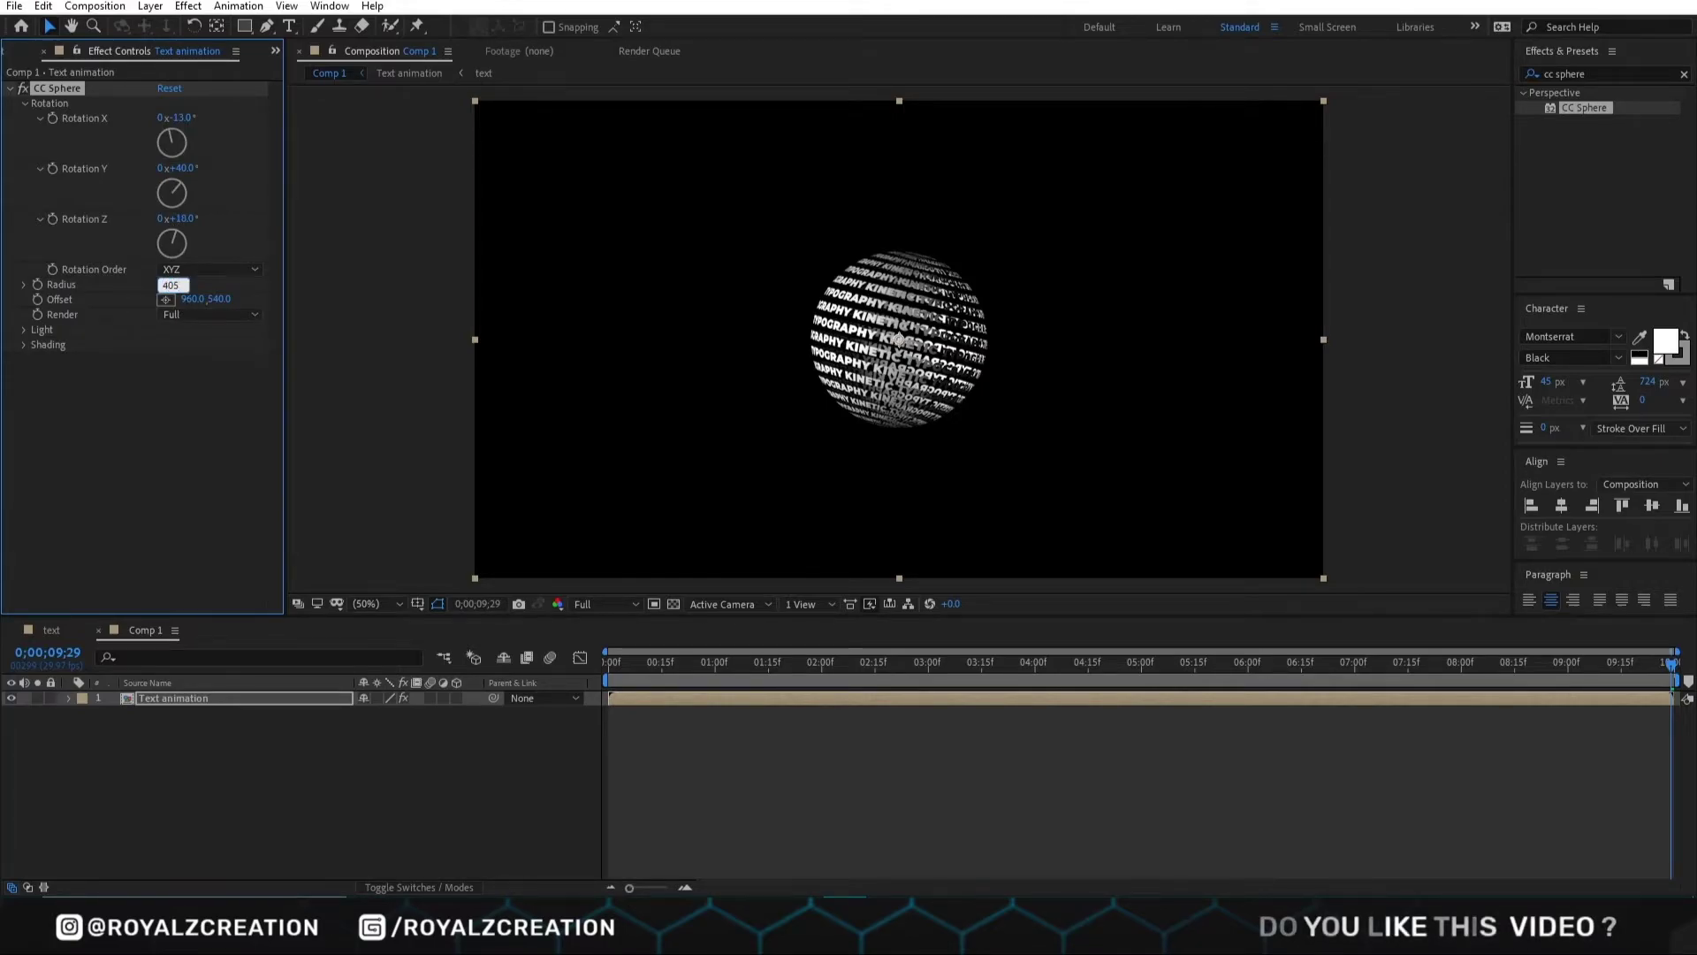
pyautogui.press('Return')
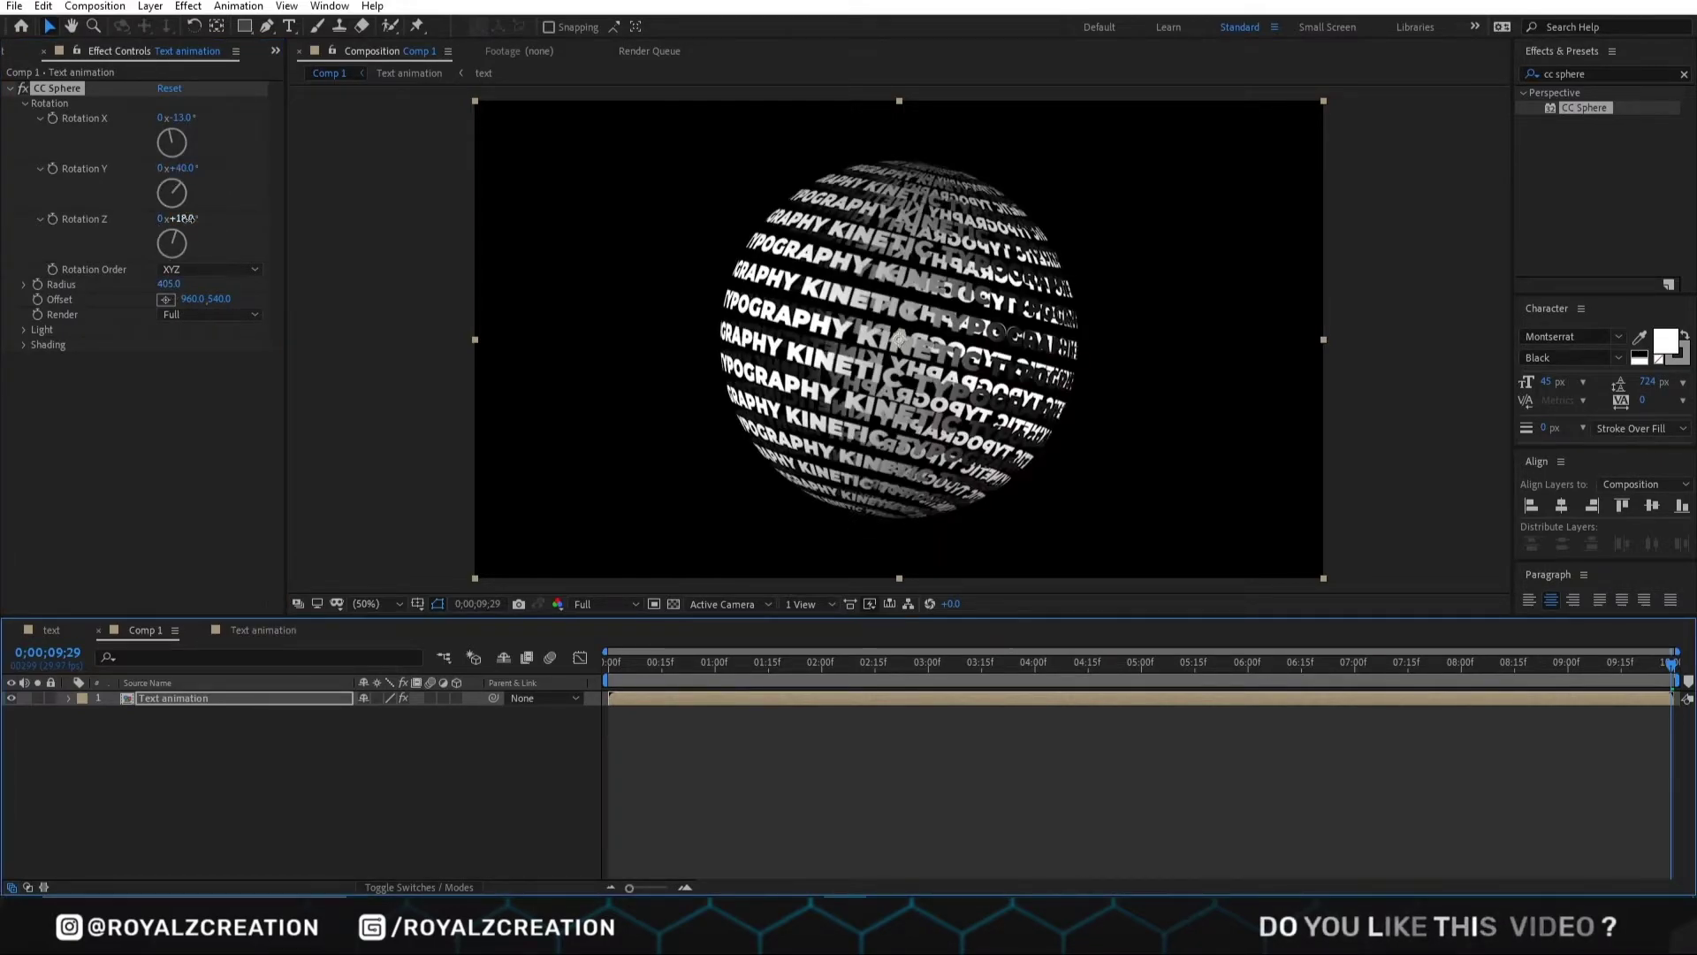
pyautogui.click(184, 219)
pyautogui.write('-10')
pyautogui.press('Return')
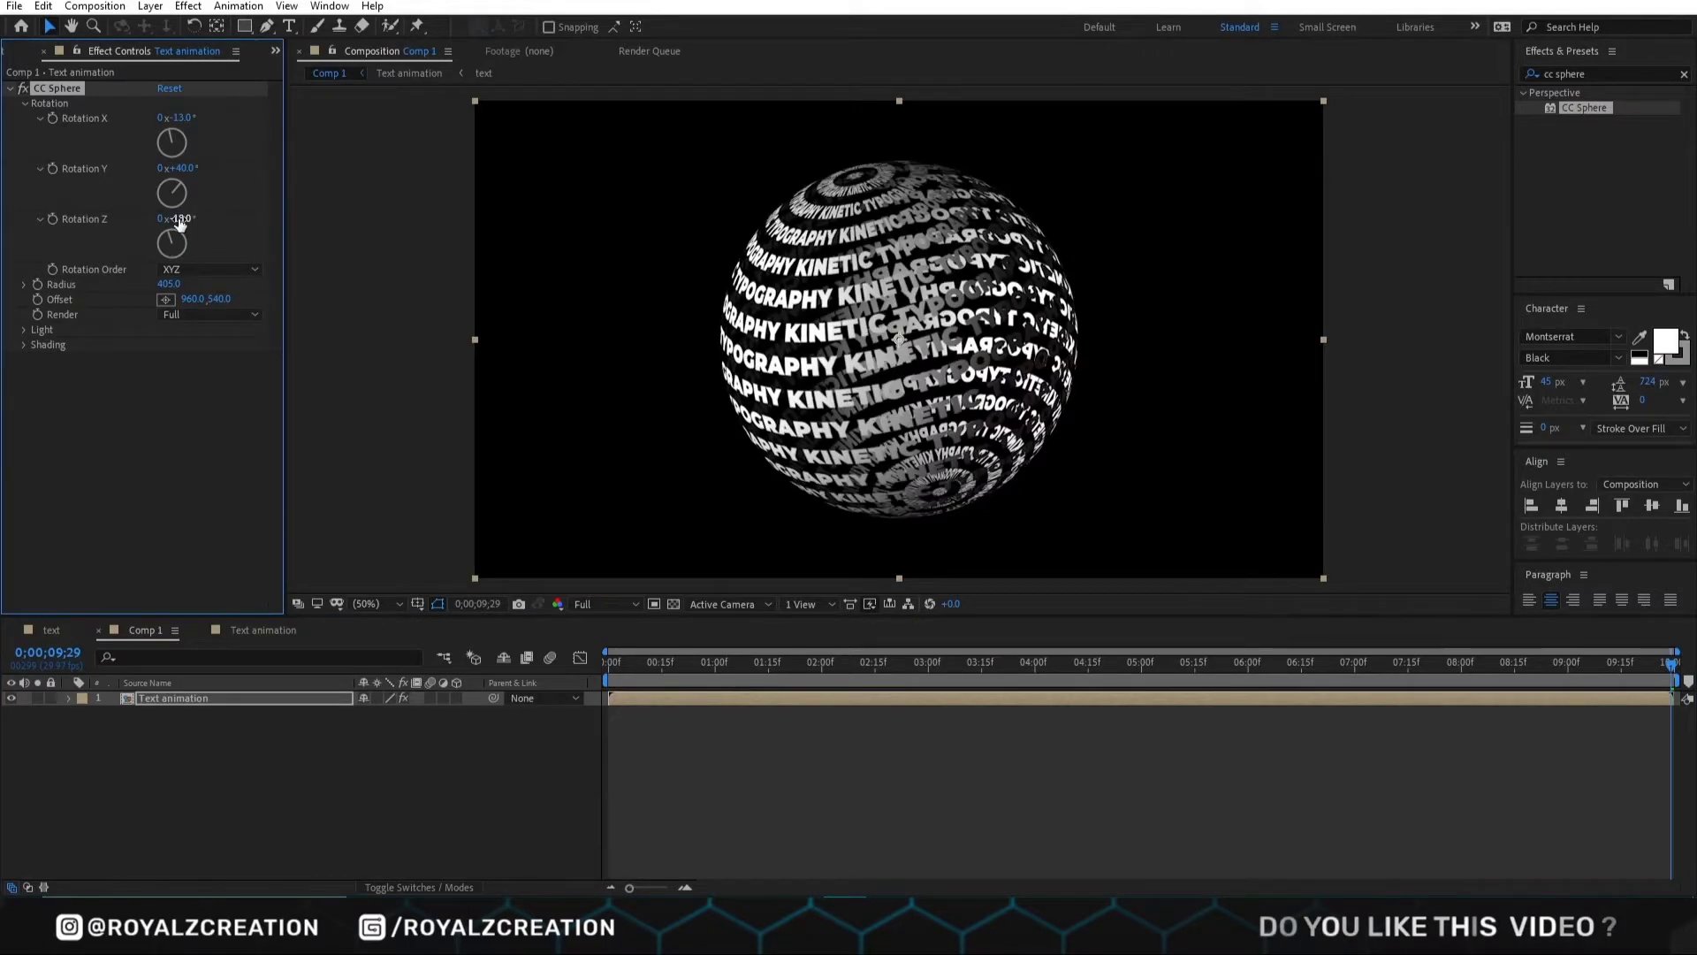
# - Inside Text animation, add a purple solid beneath the text layer, then return to Comp 1
pyautogui.doubleClick(216, 699)
pyautogui.rightClick(220, 779)
pyautogui.moveTo(260, 598)
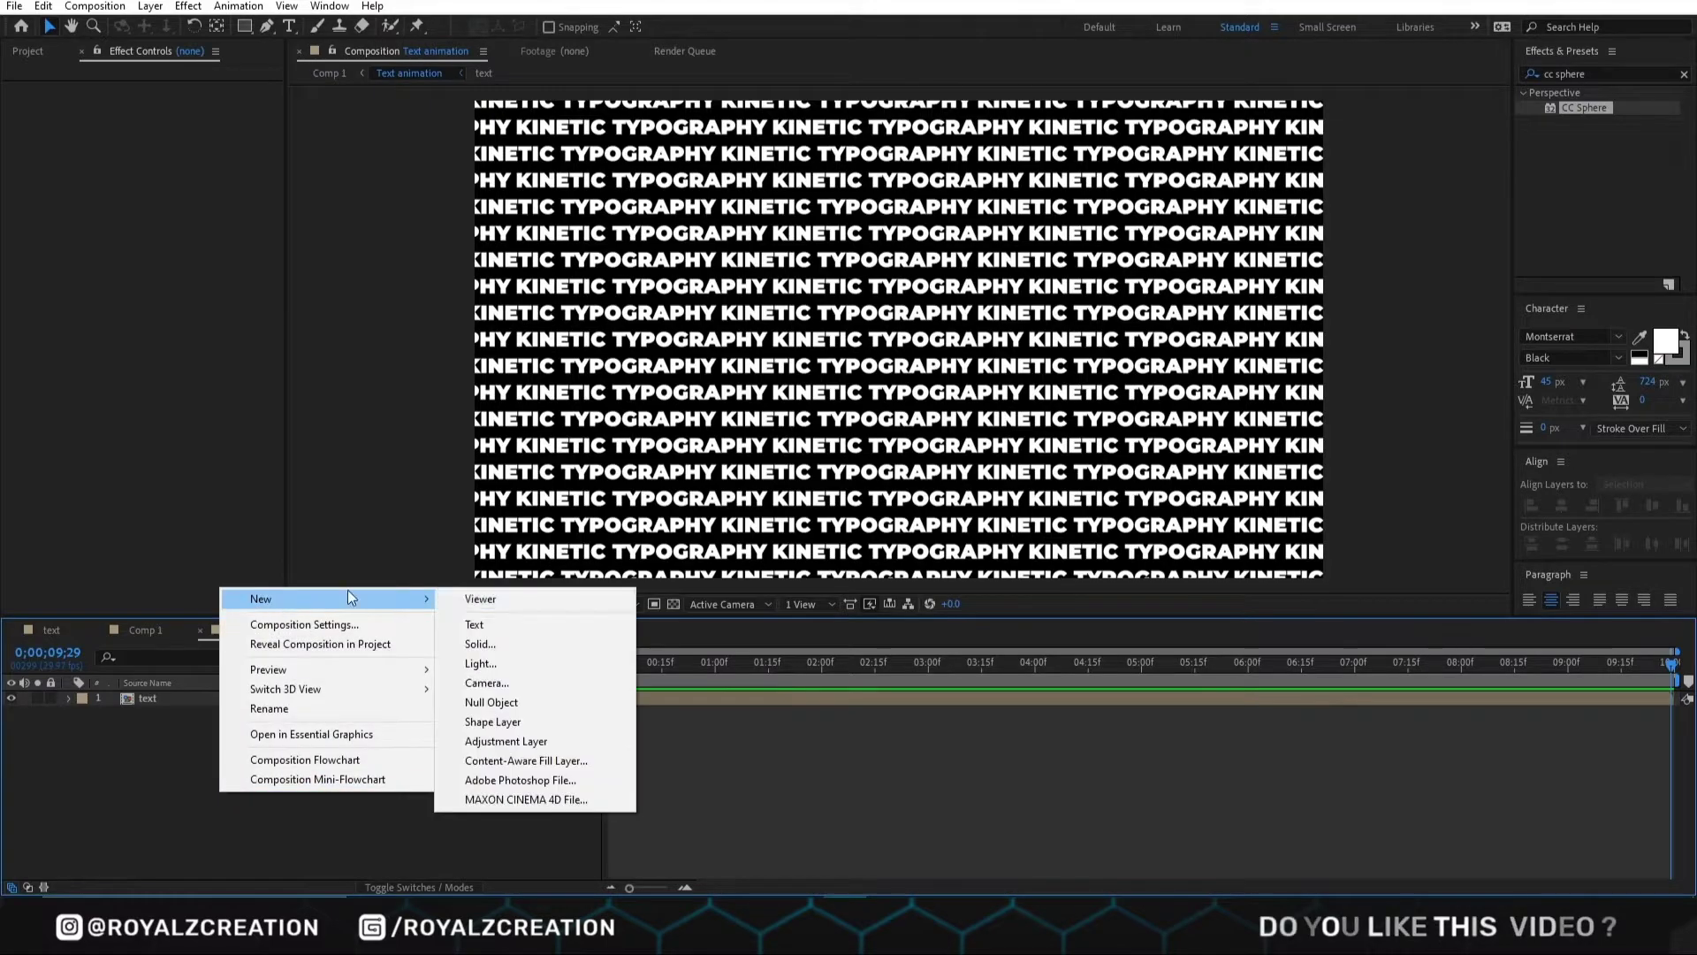
pyautogui.click(548, 641)
pyautogui.click(1271, 563)
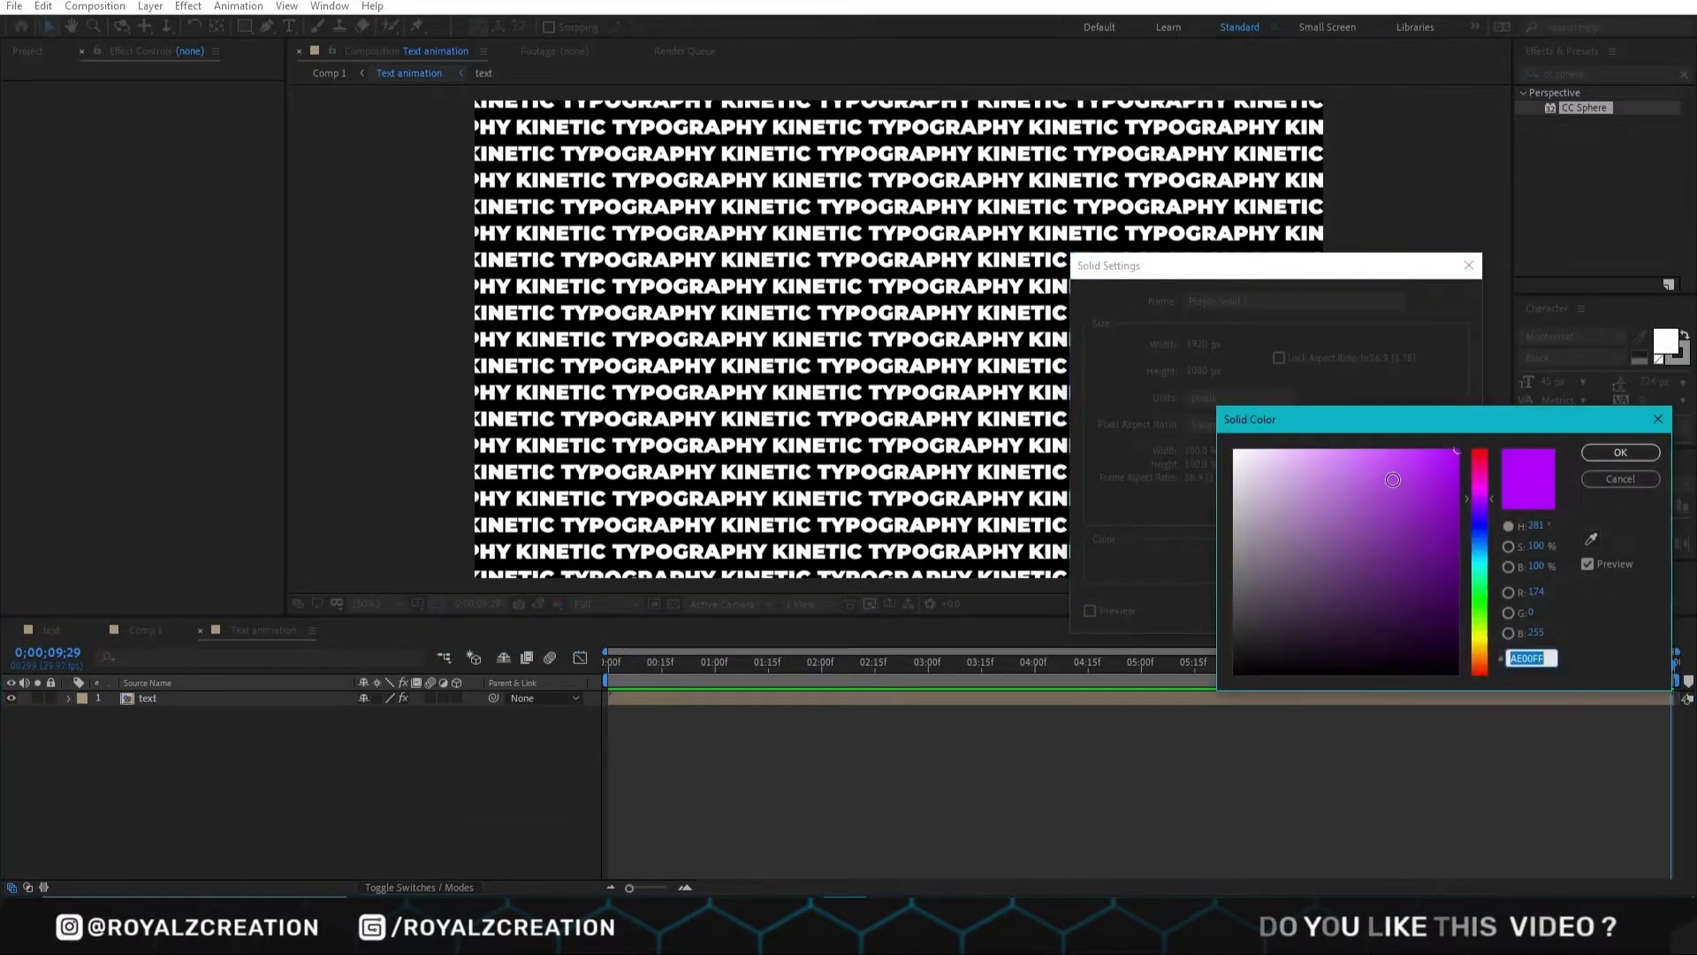
pyautogui.click(1480, 505)
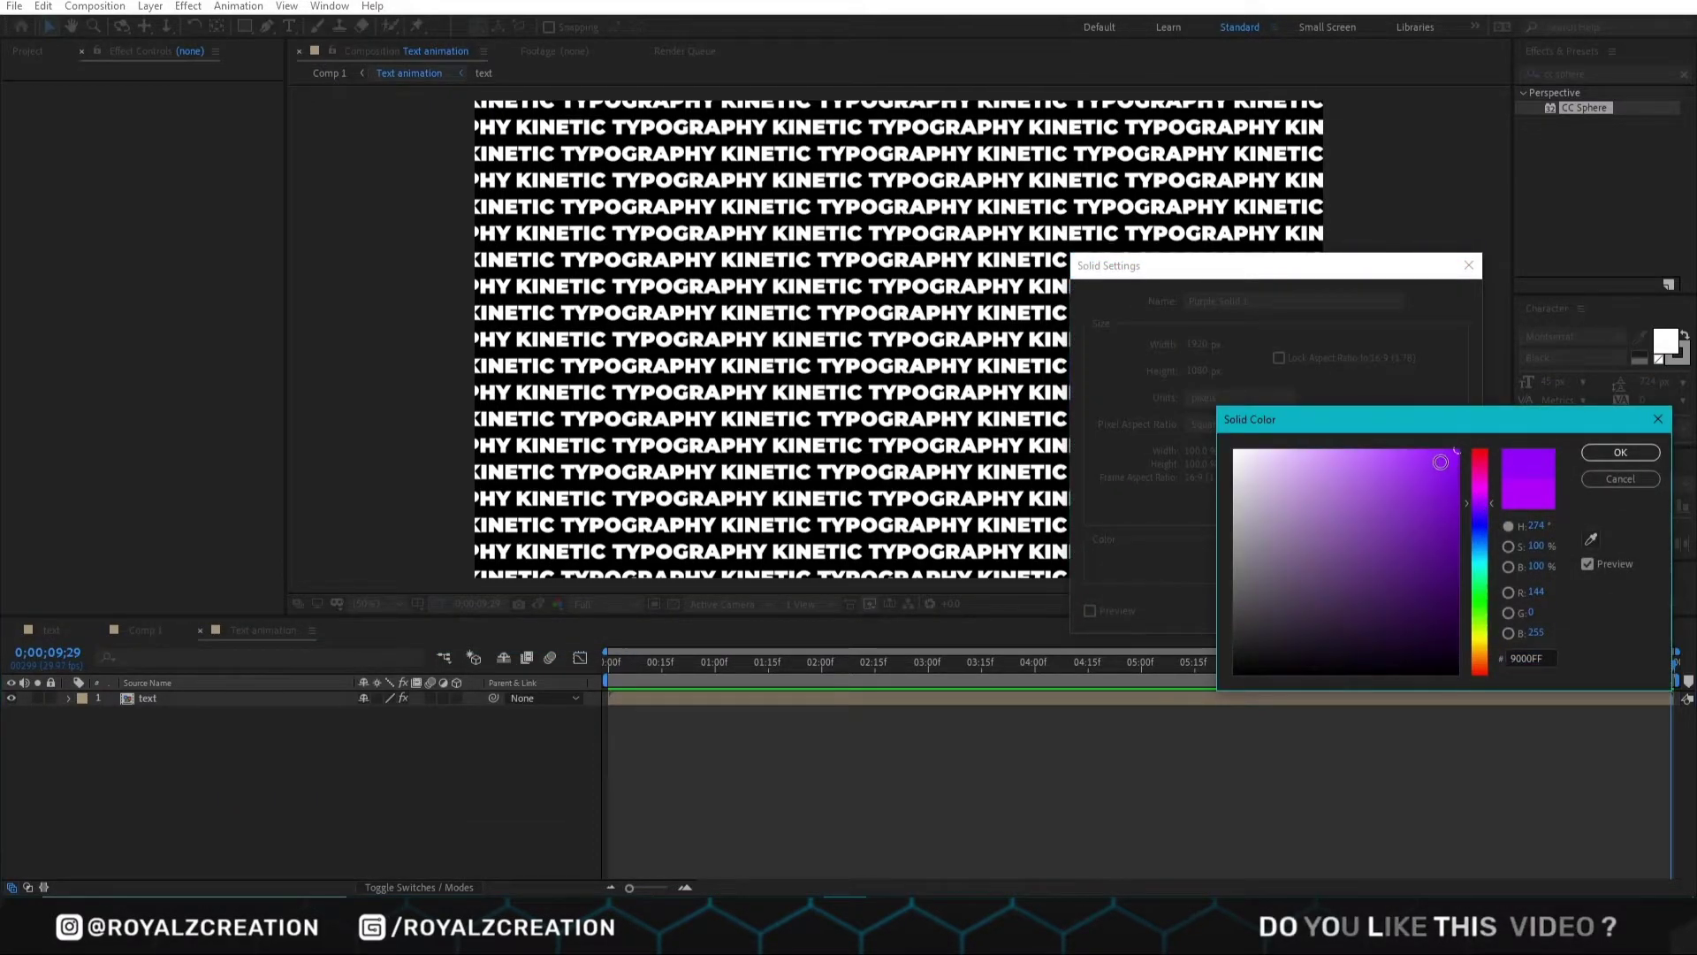
pyautogui.click(1460, 459)
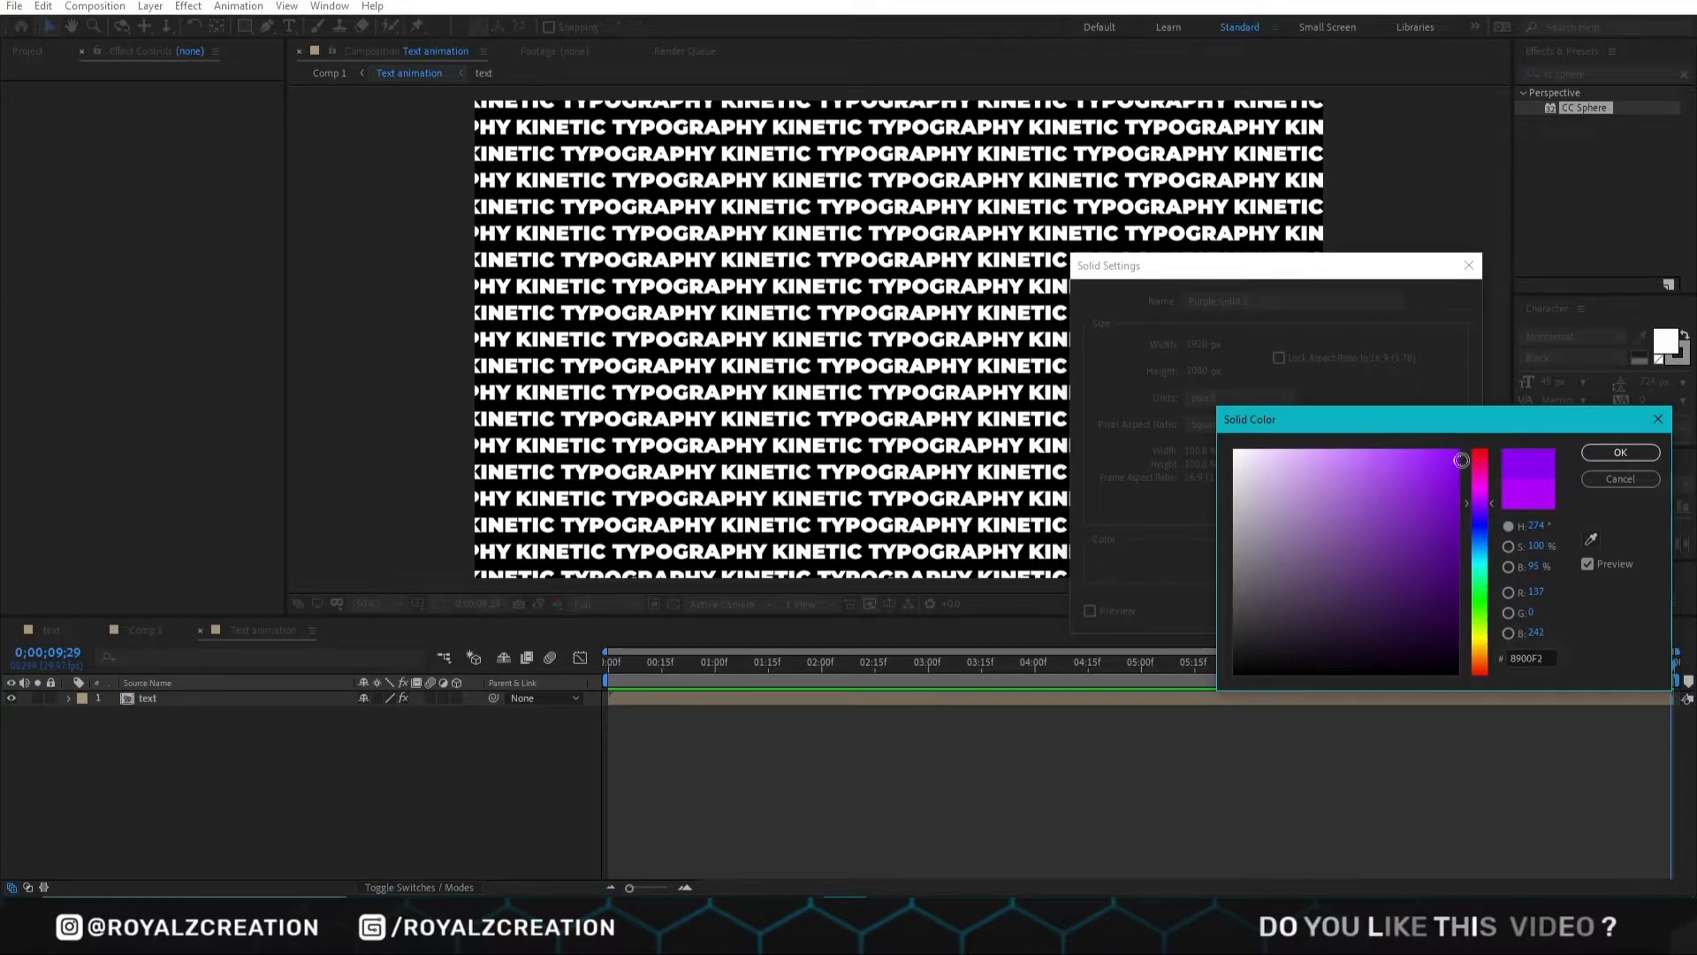
pyautogui.click(1620, 452)
pyautogui.click(1340, 608)
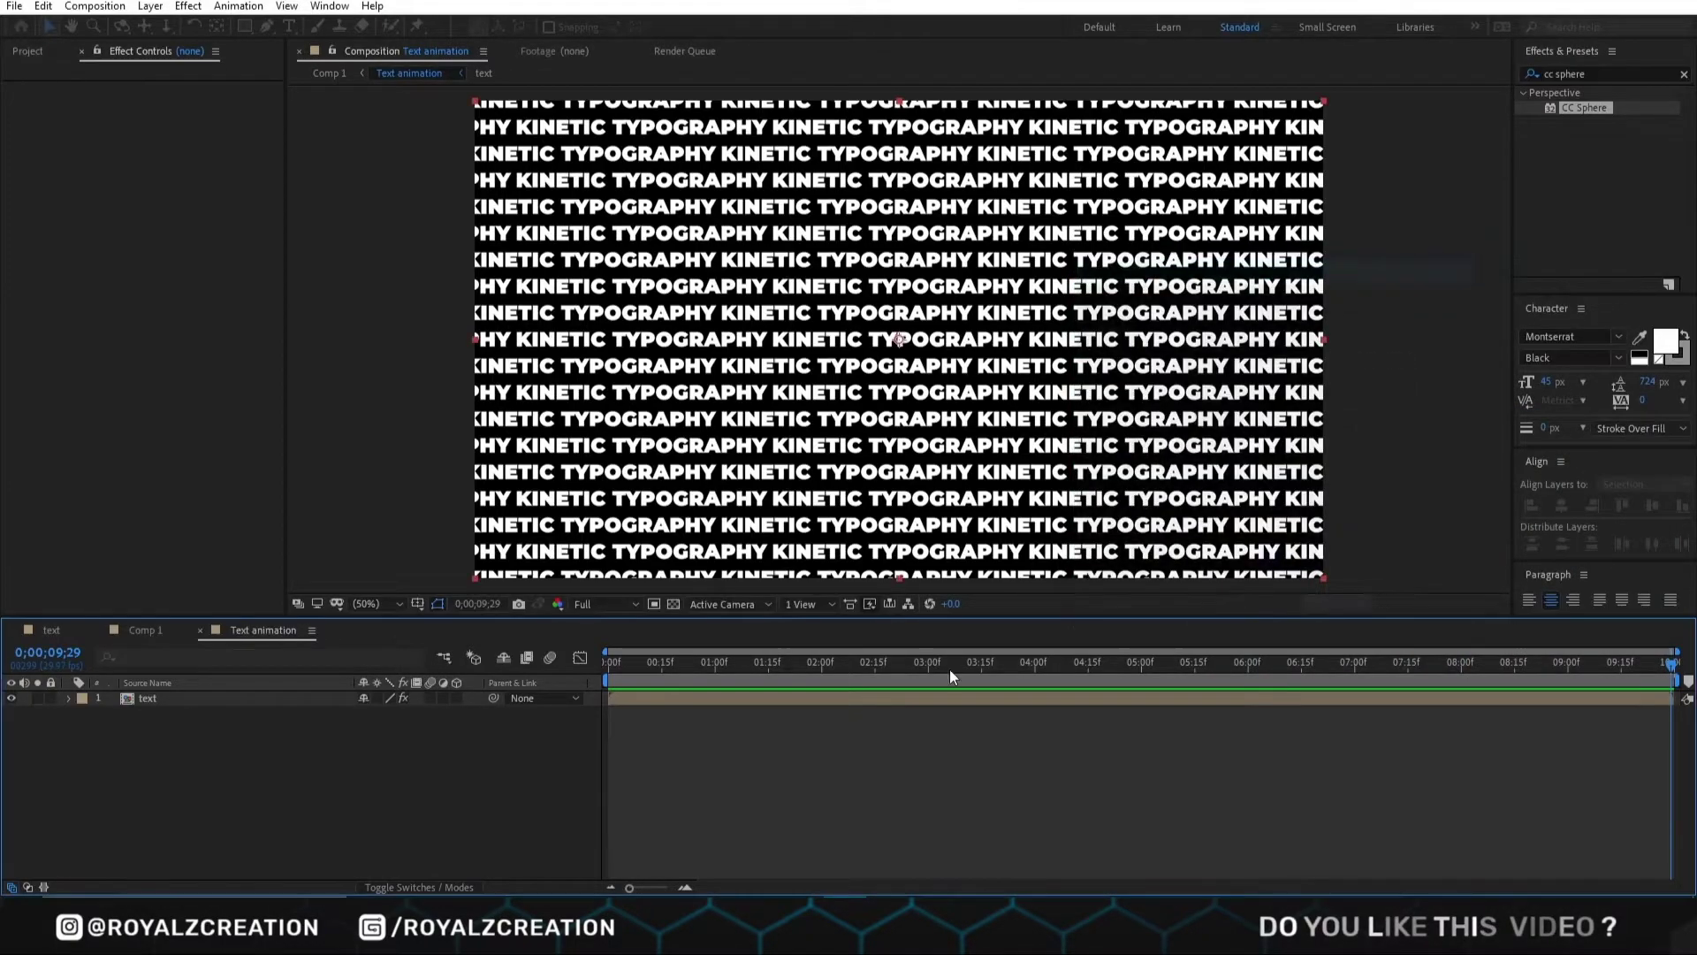
pyautogui.moveTo(177, 695); pyautogui.dragTo(184, 734)
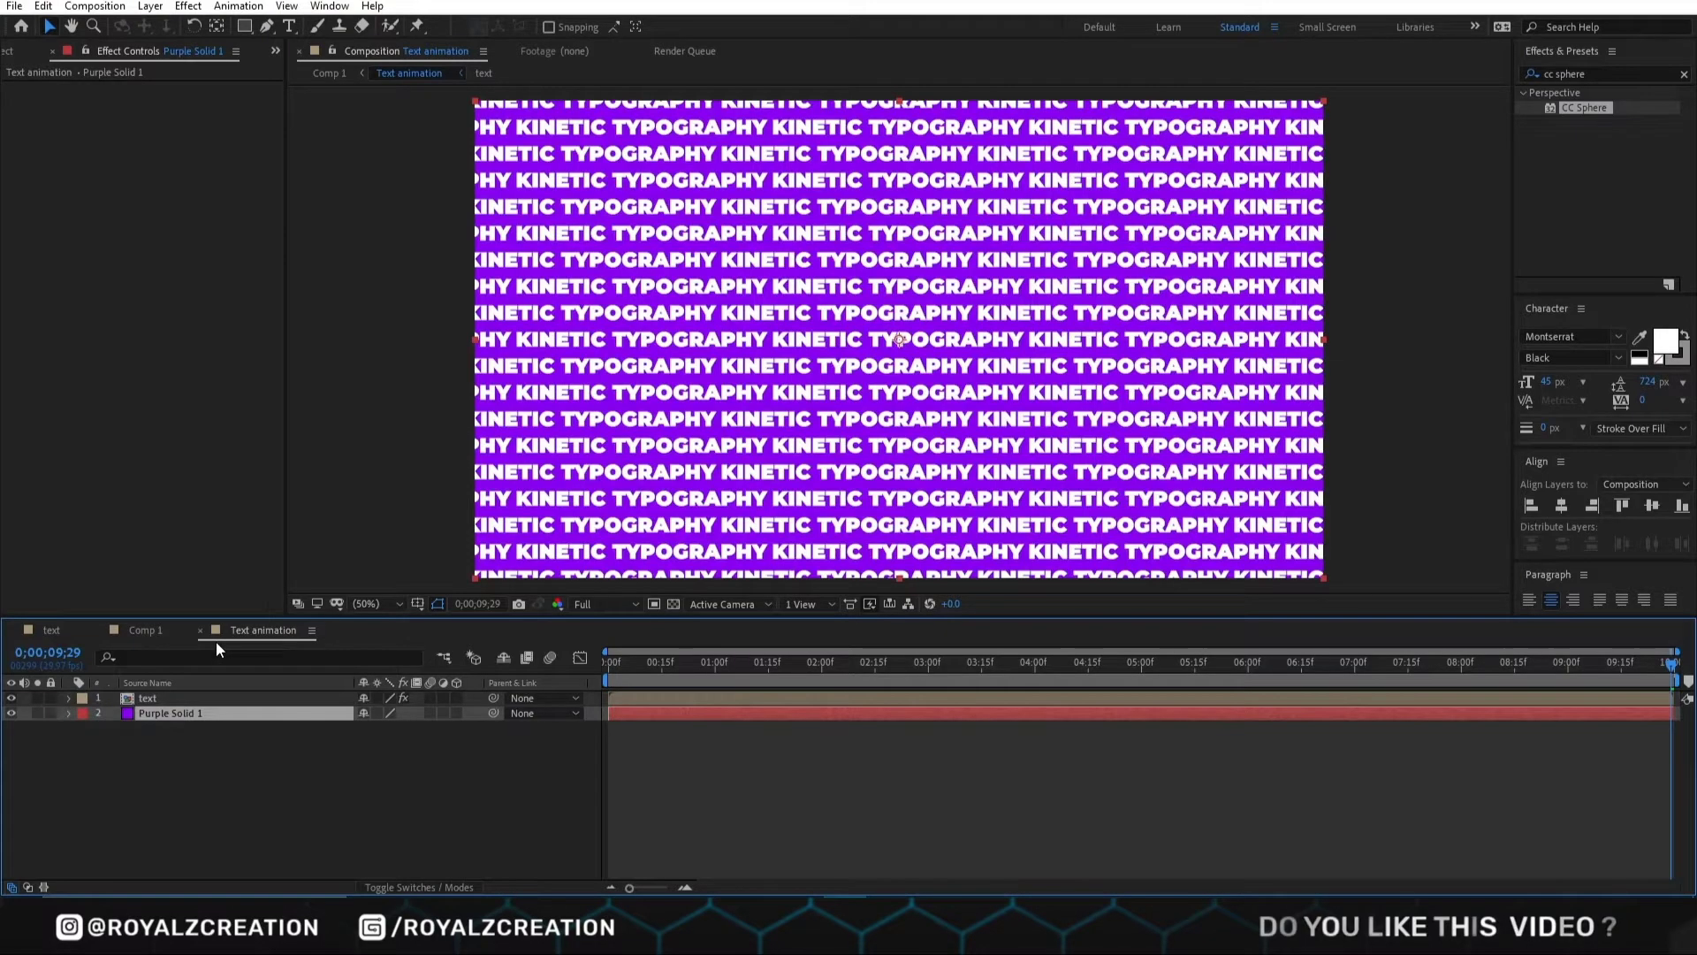
pyautogui.click(146, 629)
# - Set the CC Sphere Light Height to 70 and Light Direction to -35°
pyautogui.click(310, 837)
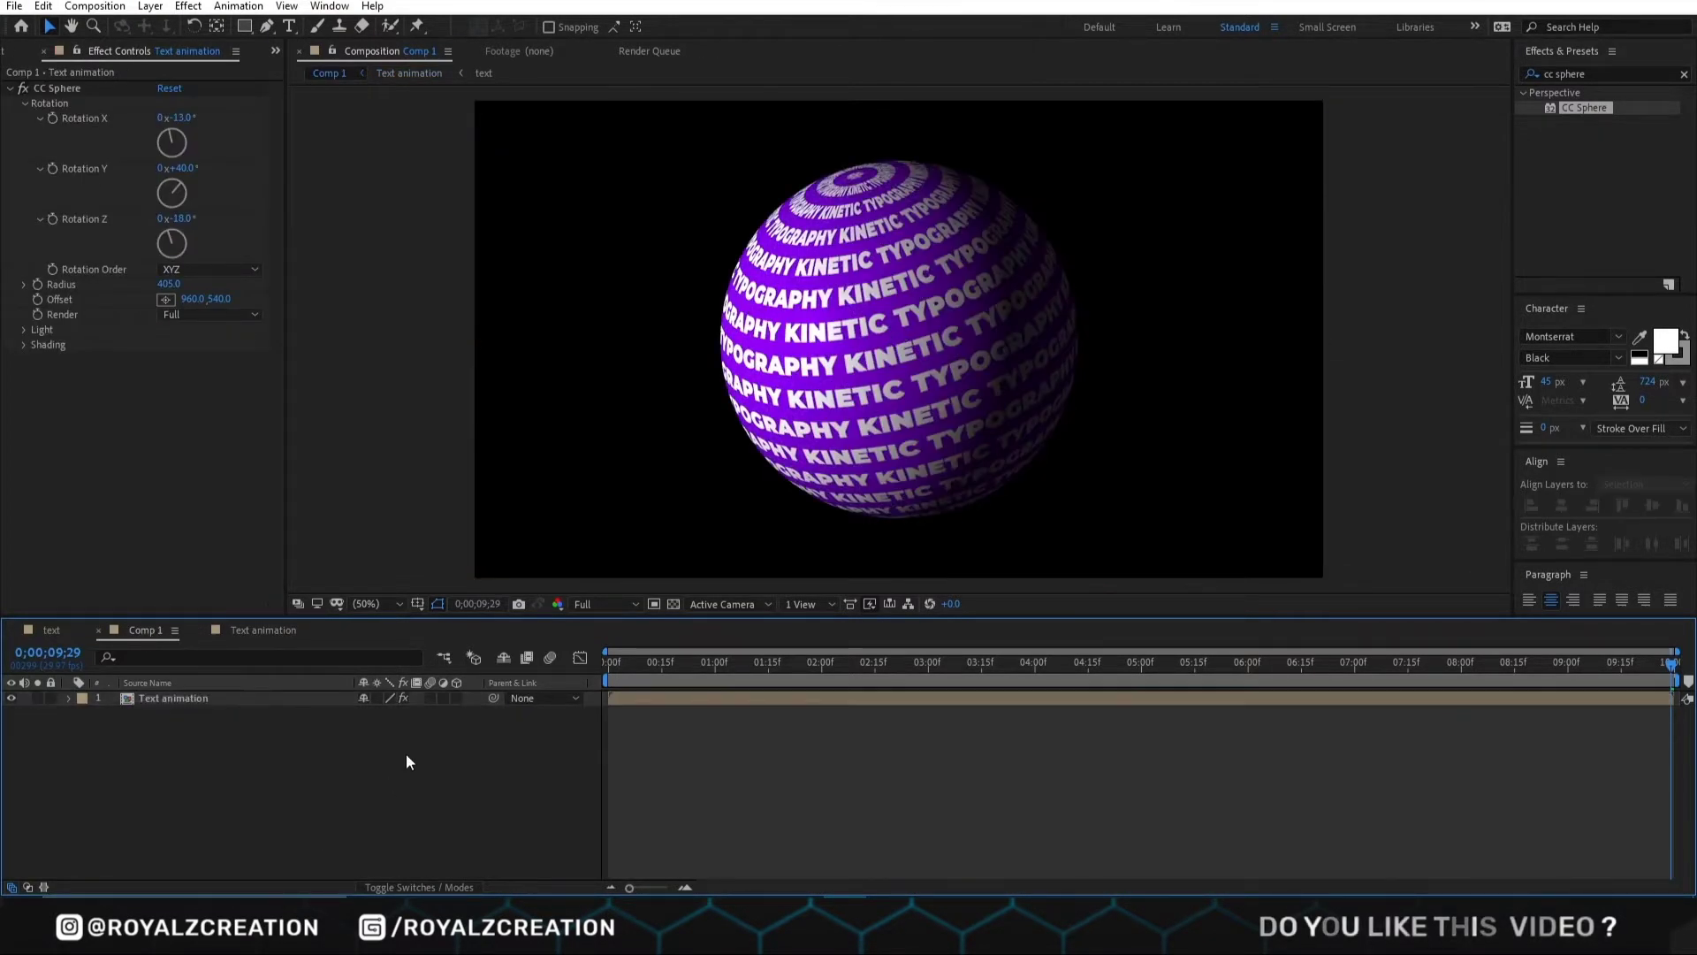
pyautogui.click(23, 329)
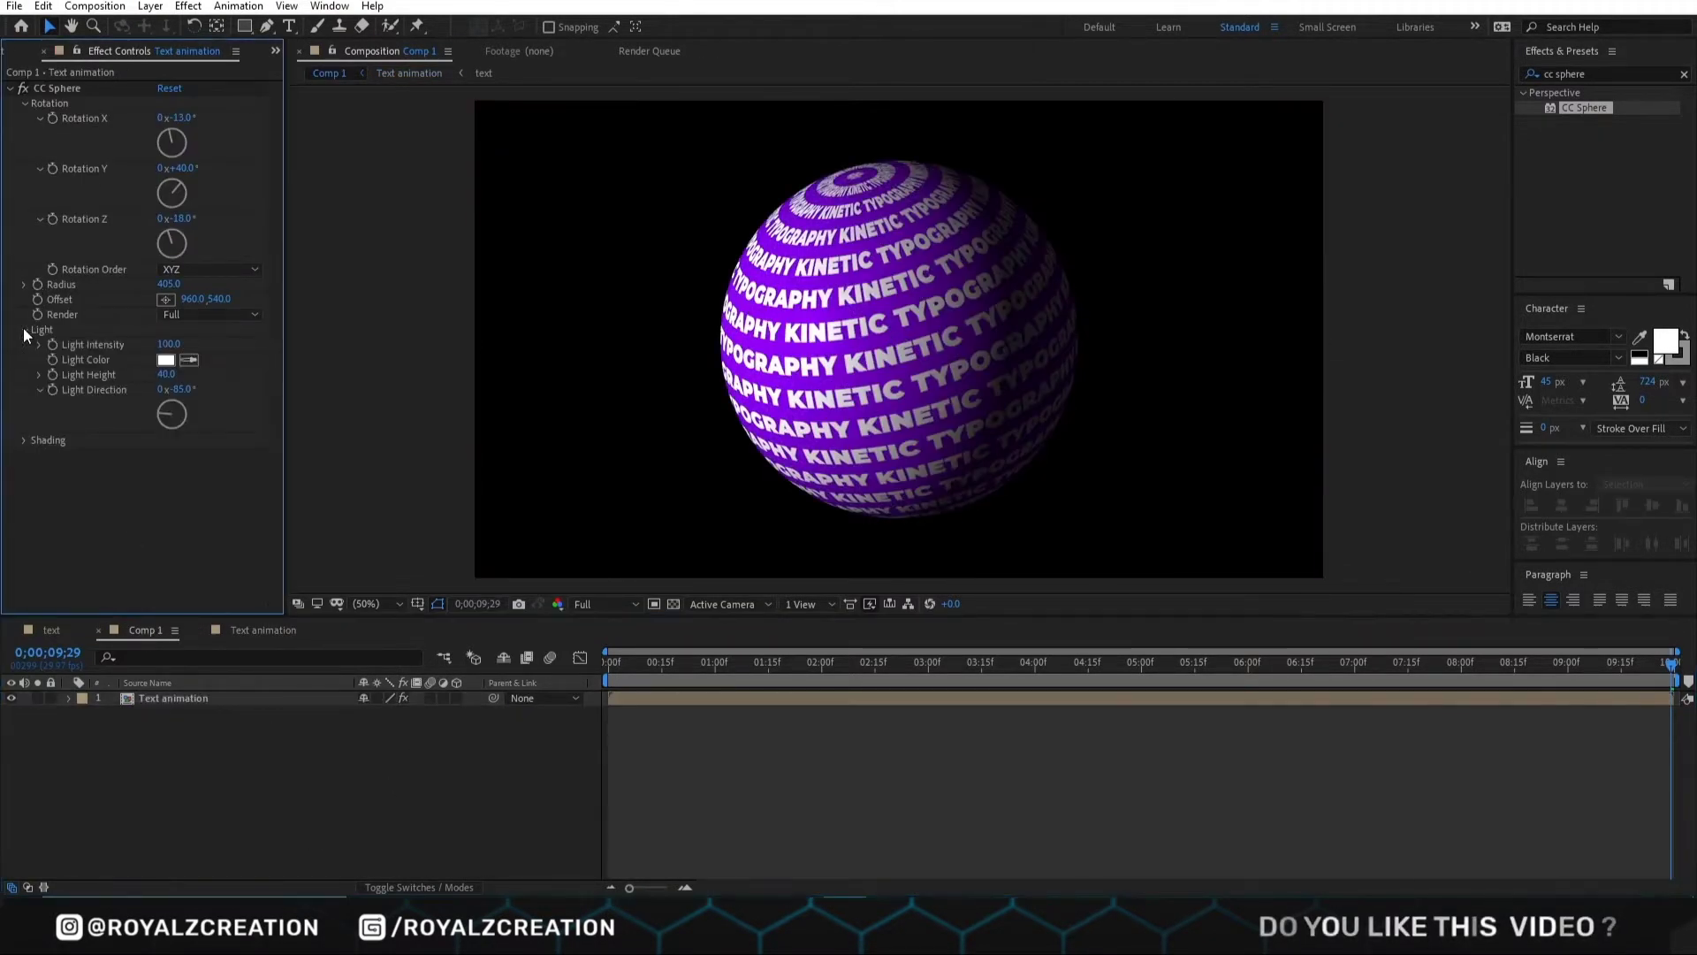
pyautogui.click(160, 376)
pyautogui.press('Return')
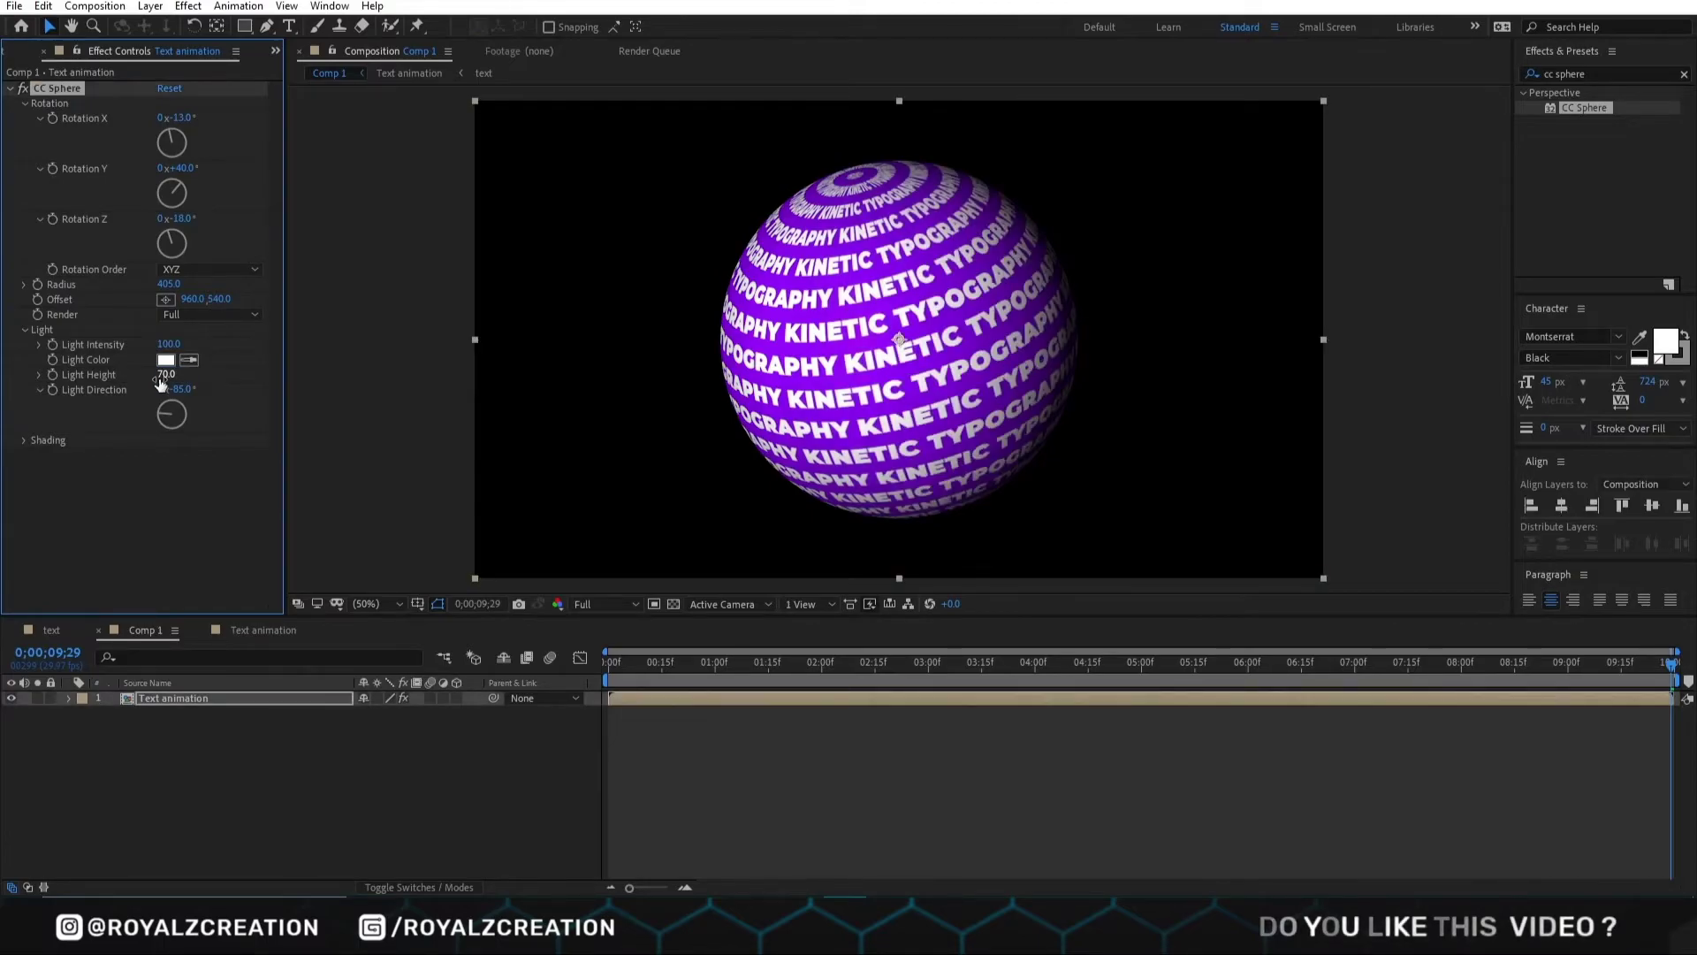
pyautogui.moveTo(193, 392); pyautogui.dragTo(238, 395)
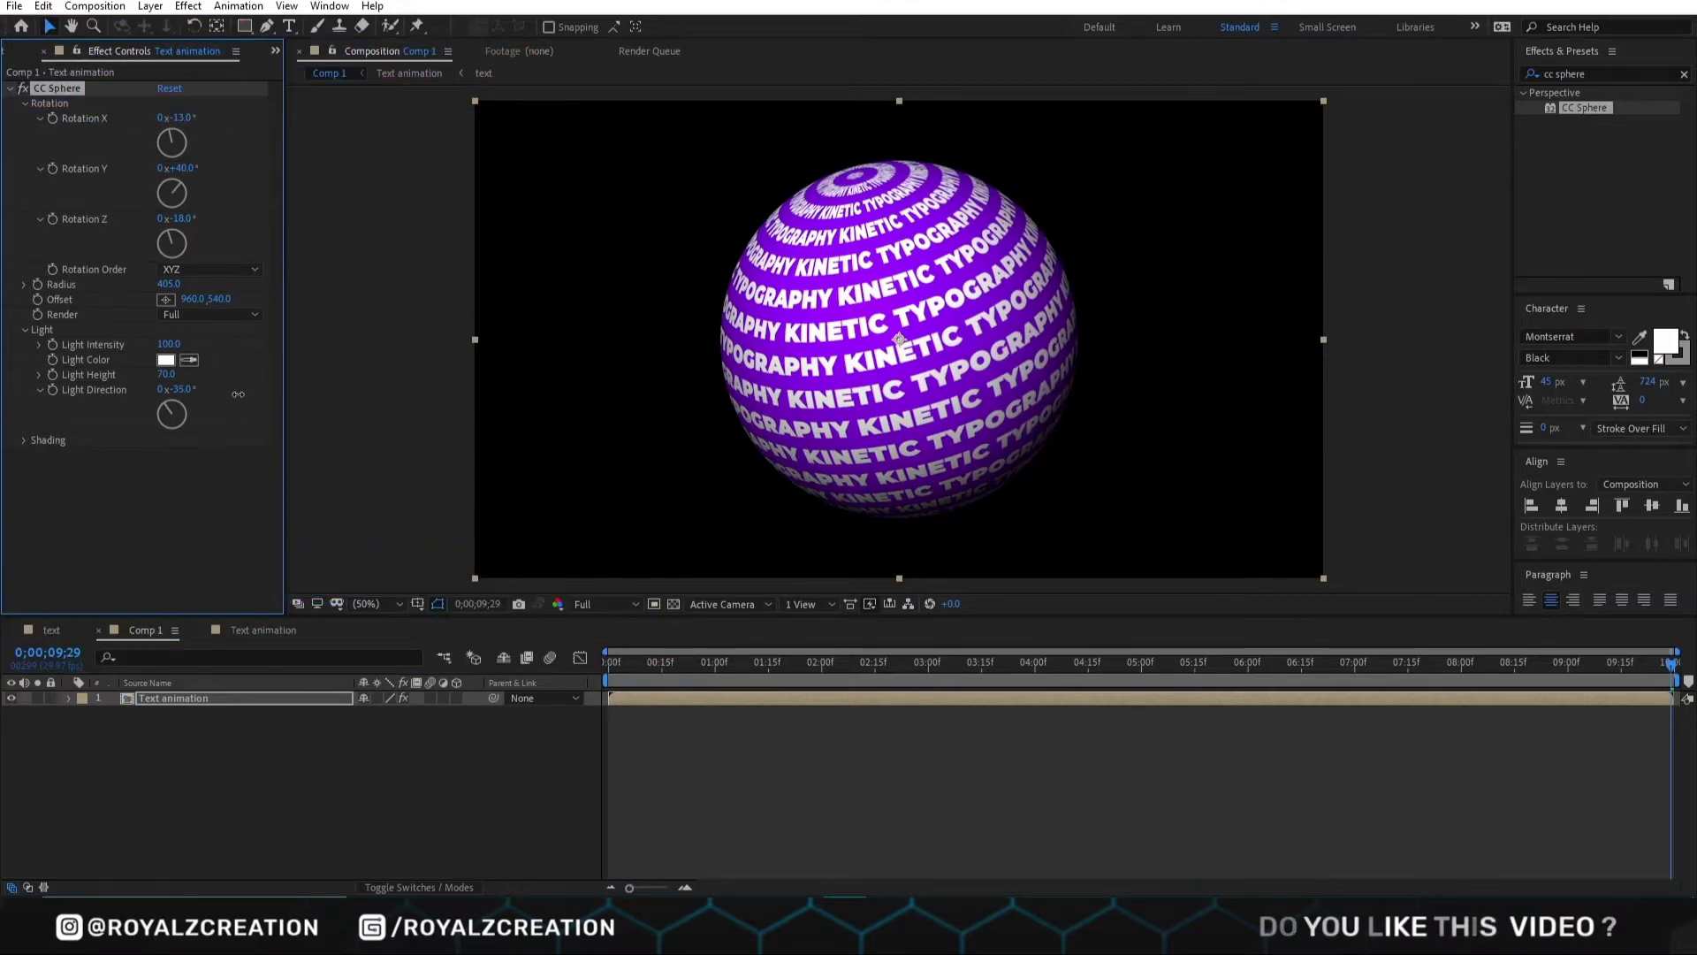
pyautogui.click(280, 779)
pyautogui.press('space')
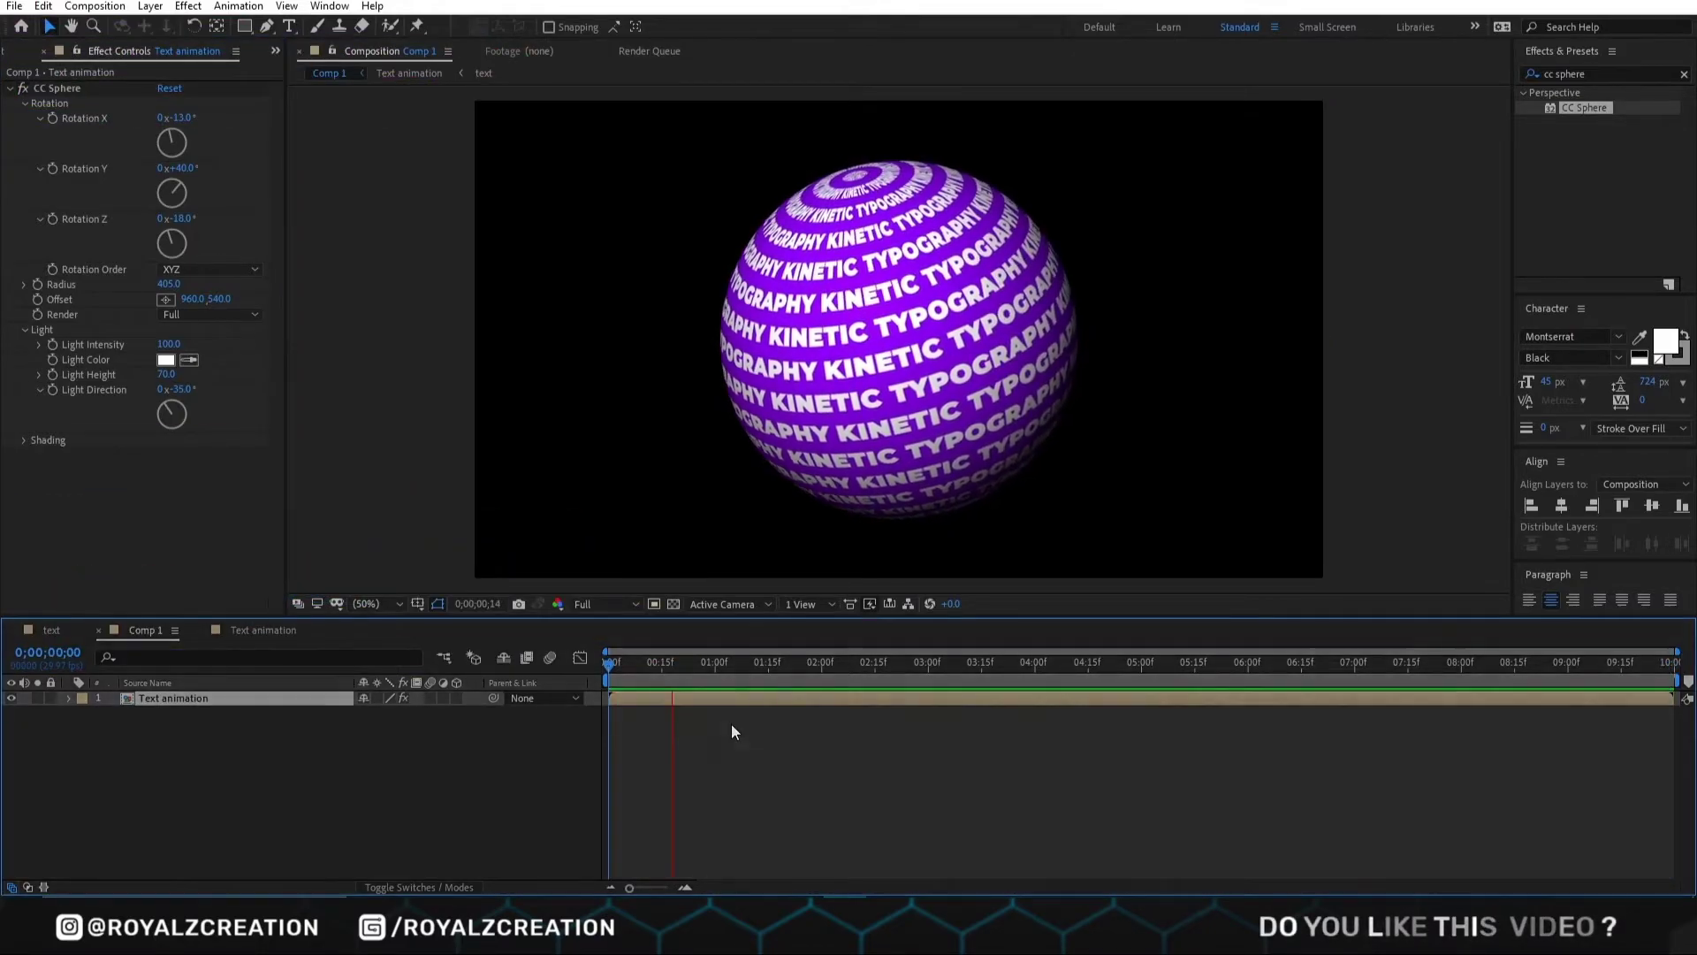